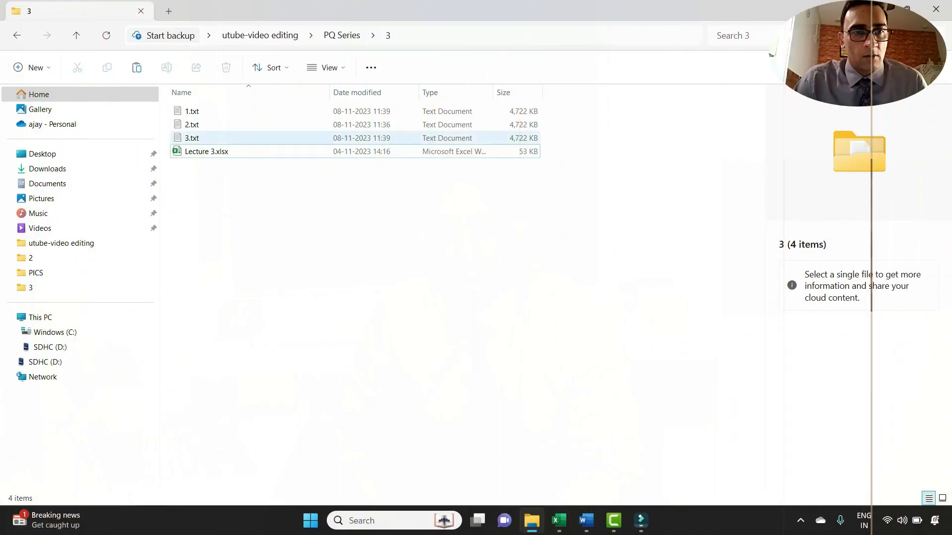
Open the text files 1.txt and 2.txt in turn to examine their name and marks columns, closing each one
left_click(207, 152)
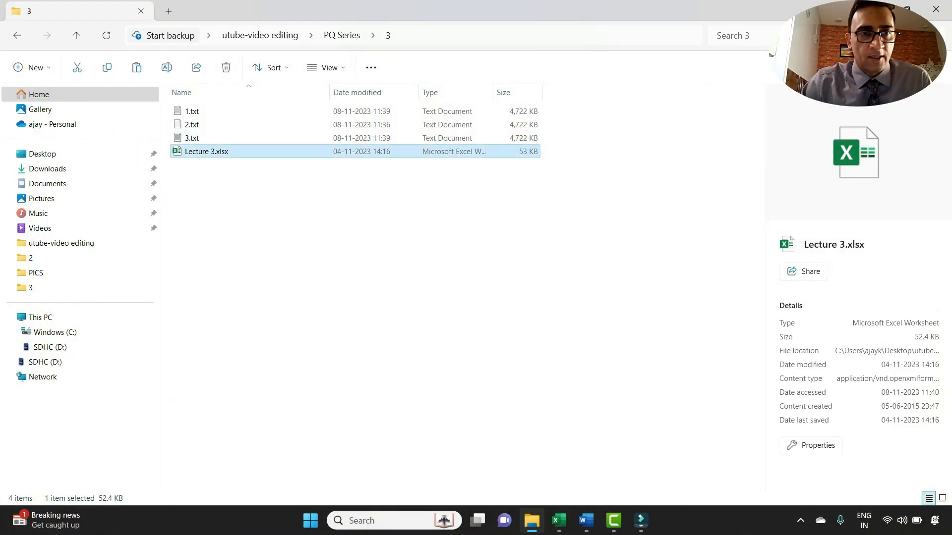
left_click(191, 111)
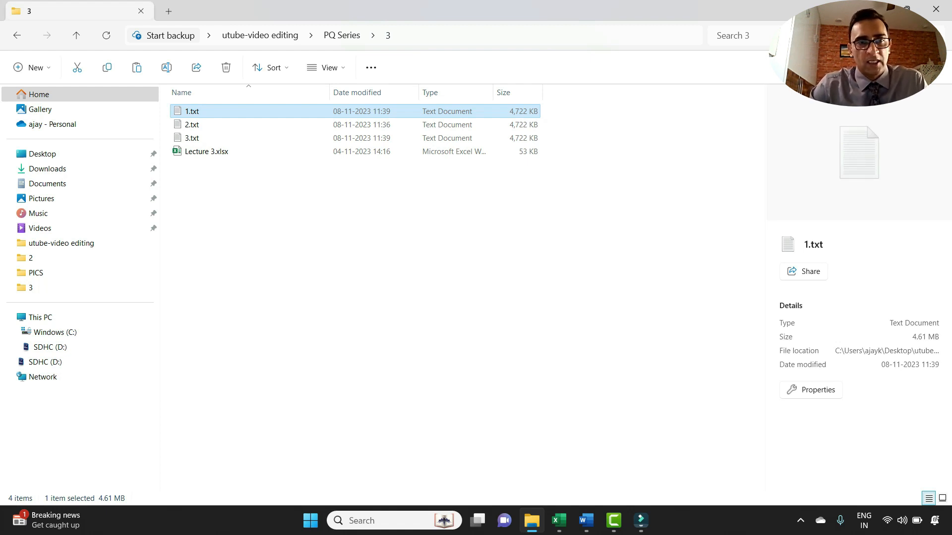
key("Return")
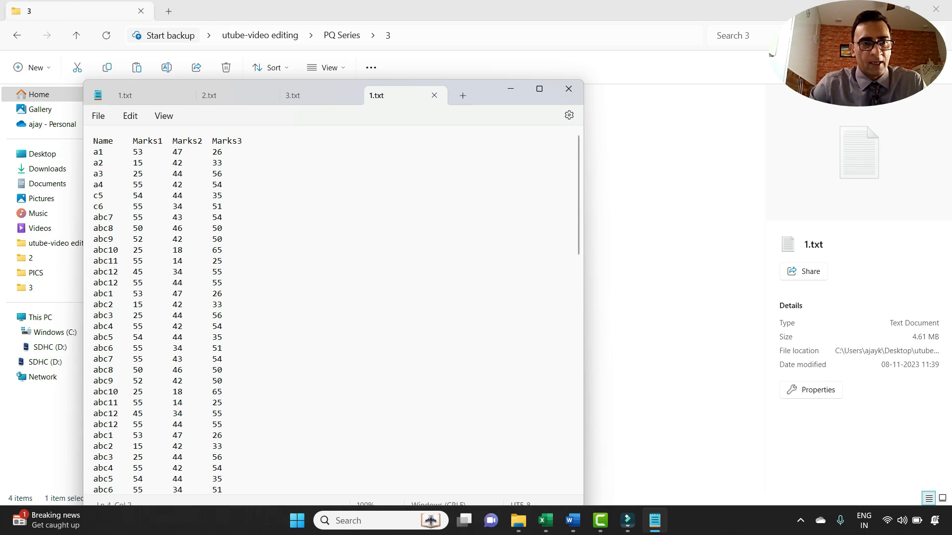
left_click(569, 88)
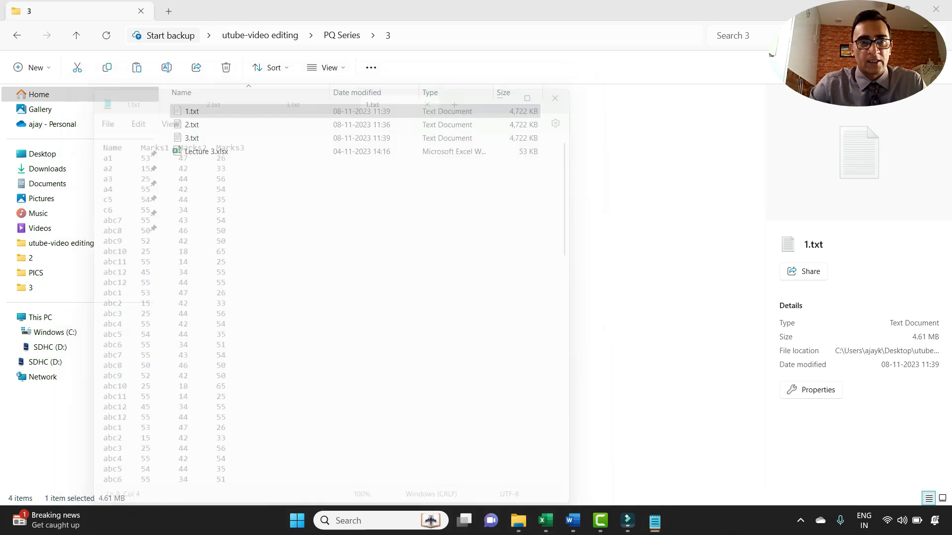
double_click(192, 124)
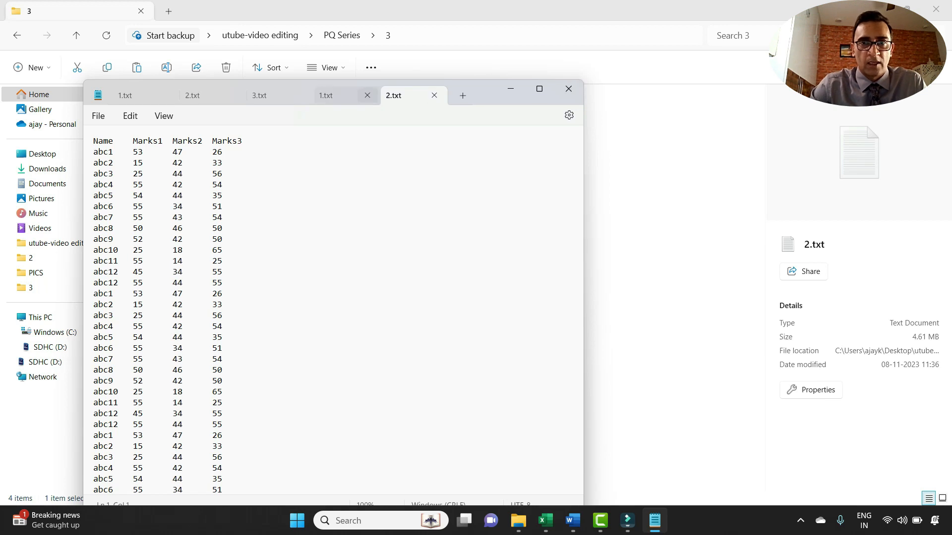
left_click(569, 89)
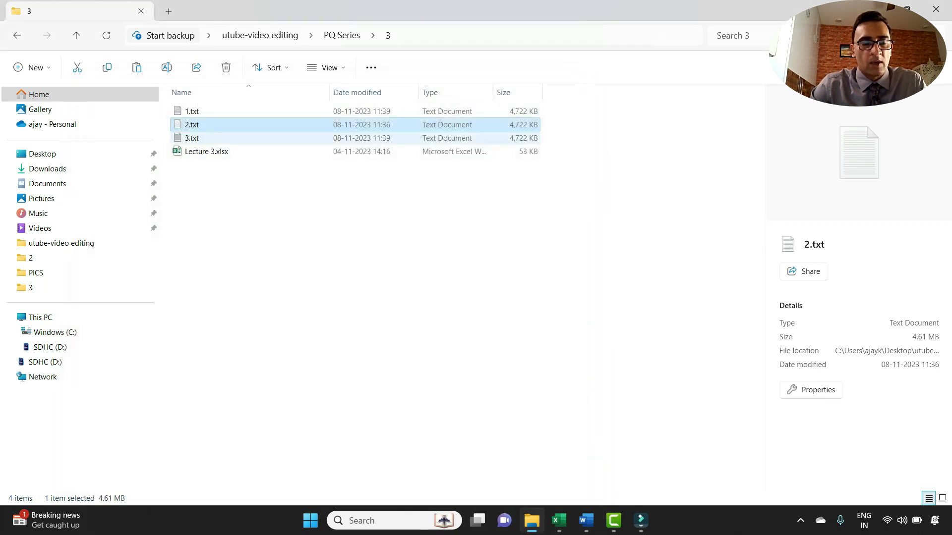
Open 3.txt, examine the entries in its Name column, and close the file
left_click(192, 138)
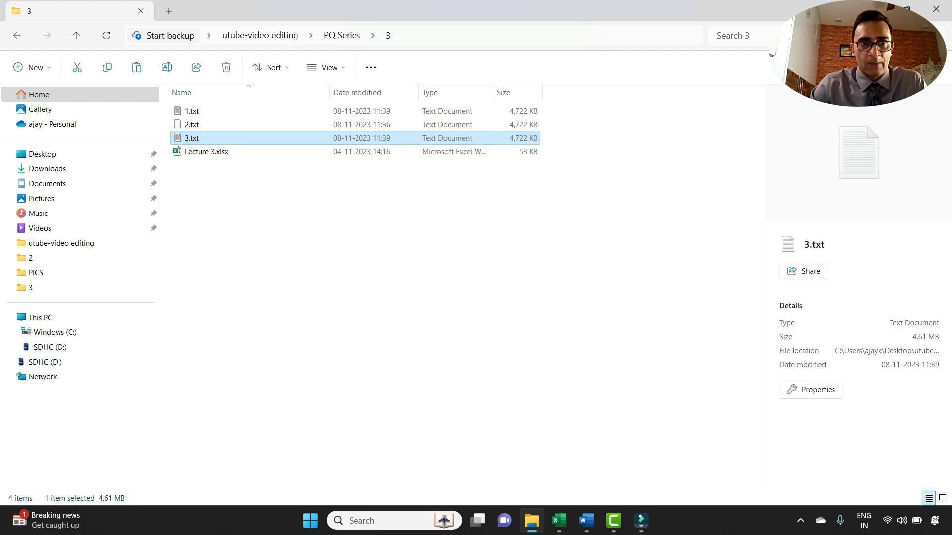
double_click(192, 138)
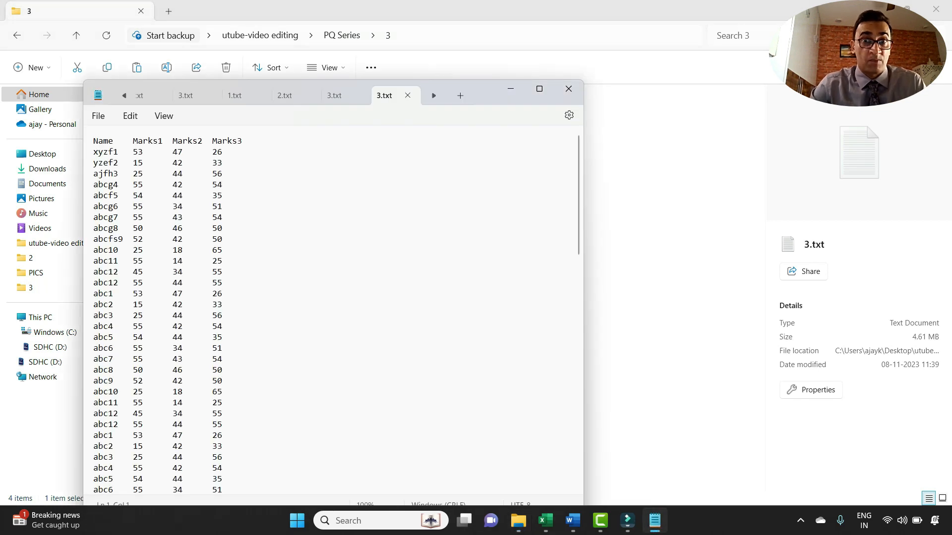
left_click(223, 195)
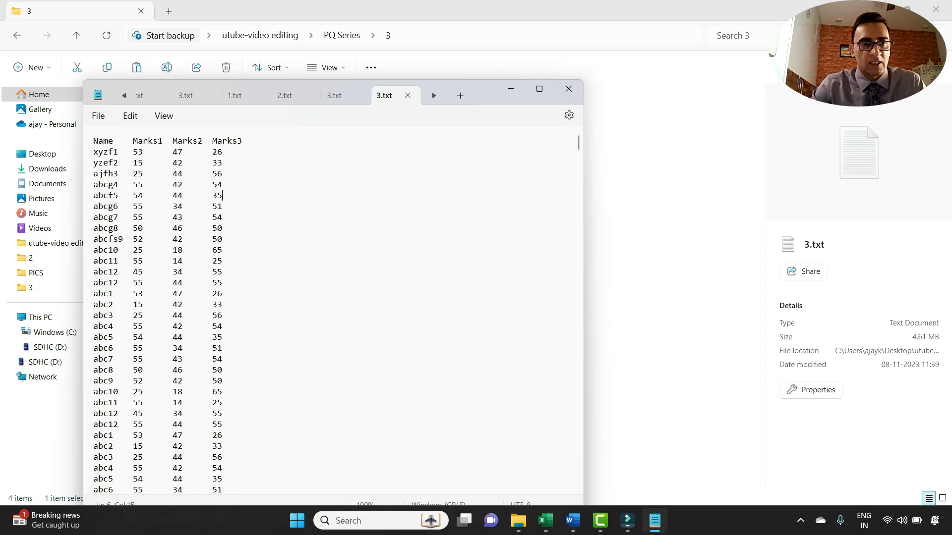
double_click(103, 153)
left_click(99, 174)
left_click(569, 90)
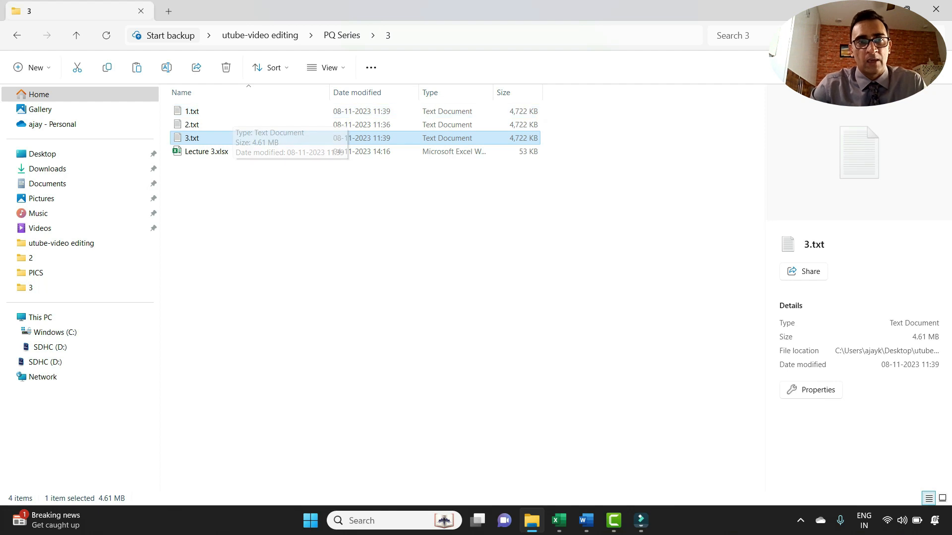
Switch to the open Lecture 3.xlsx workbook in Excel and select cell A1 on the data3 sheet
left_click(206, 152)
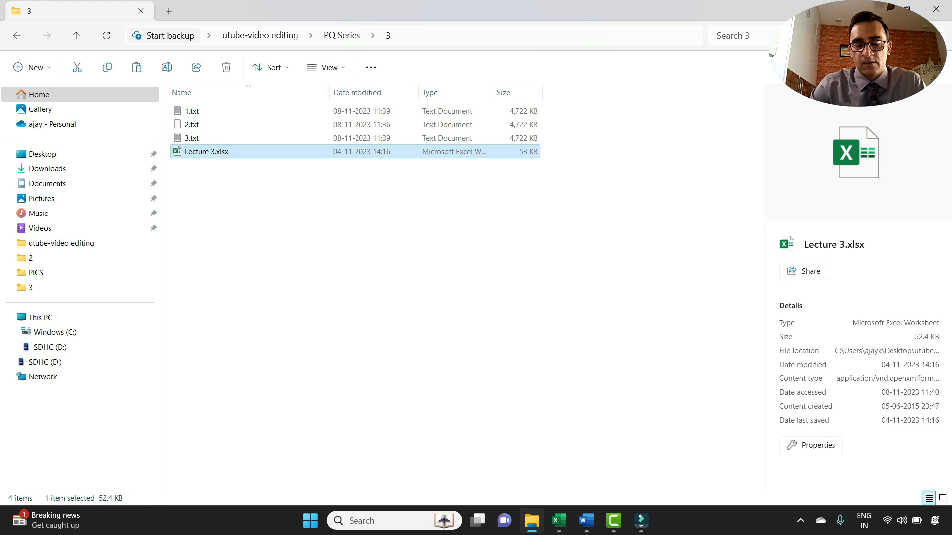
mouse_move(559, 521)
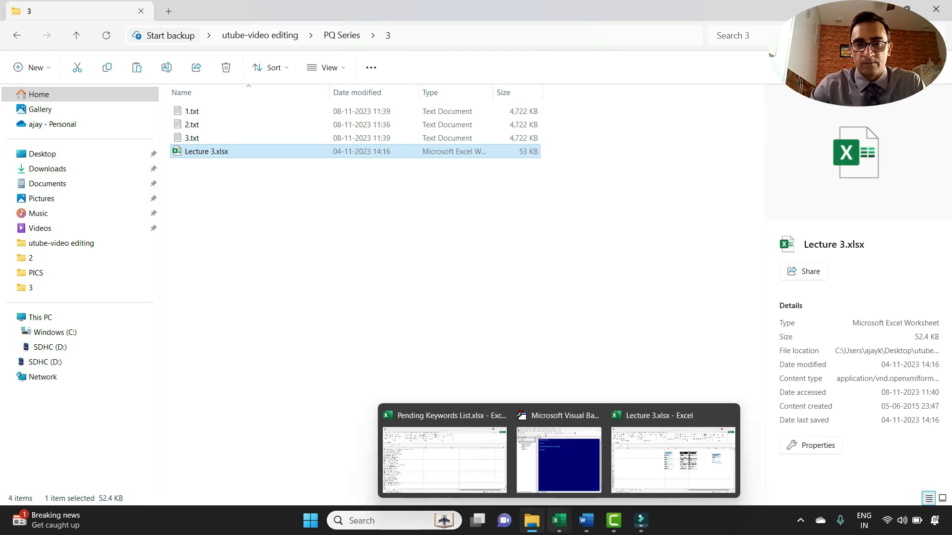
left_click(672, 460)
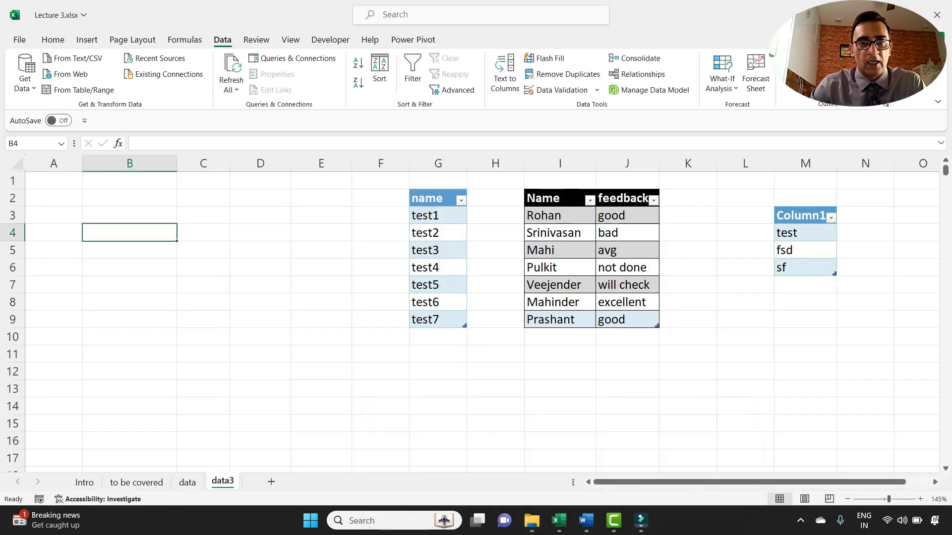
left_click(130, 181)
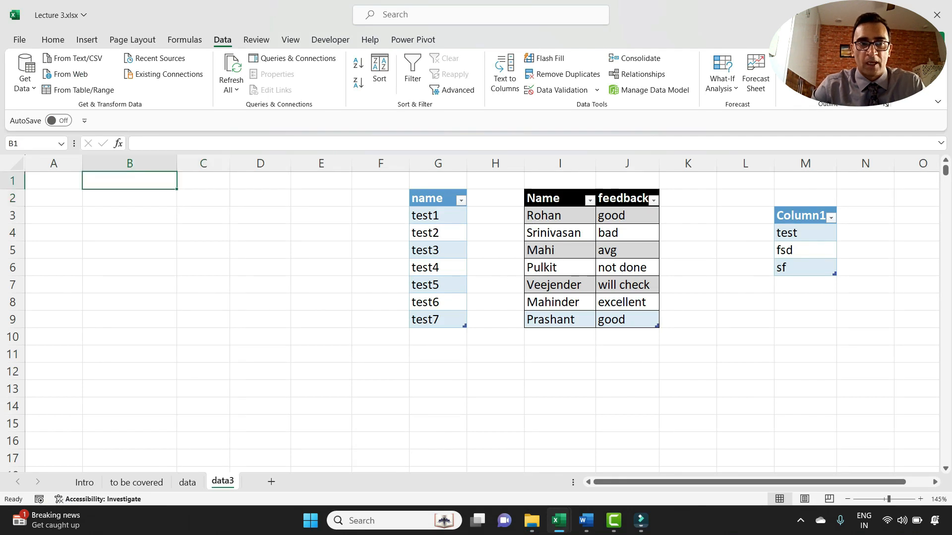
key("Left")
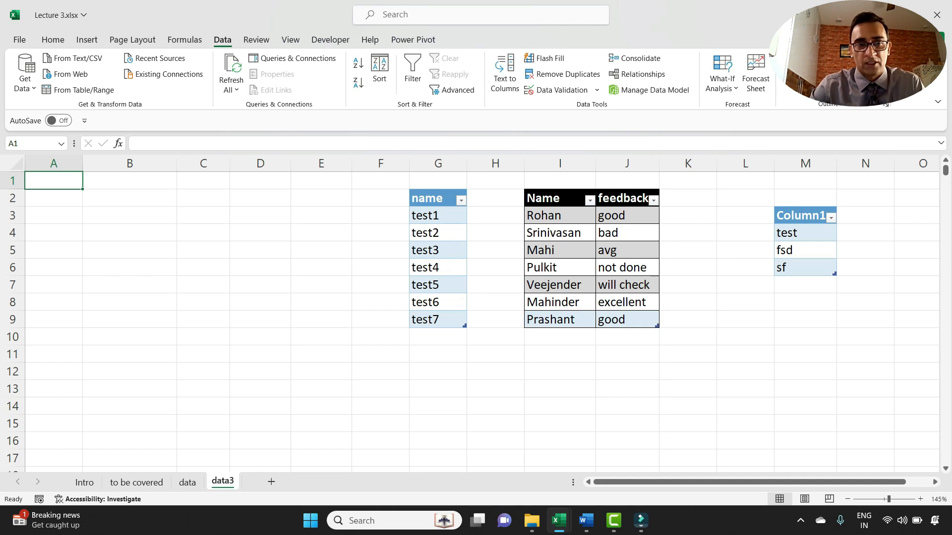
Examine the monthly ticket summary table and the ticket detail table on the data sheet, including the Total Tickets formula for Jan
left_click(188, 482)
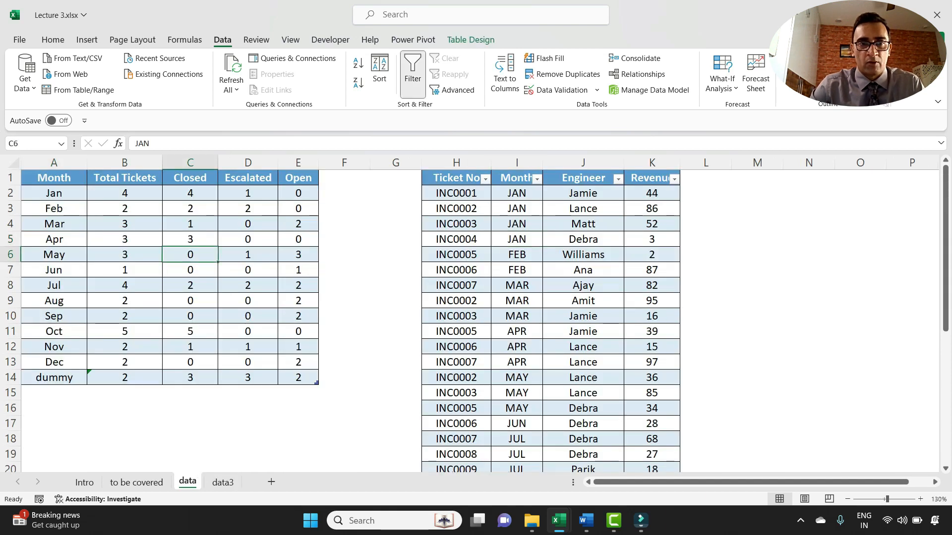
left_click(517, 193)
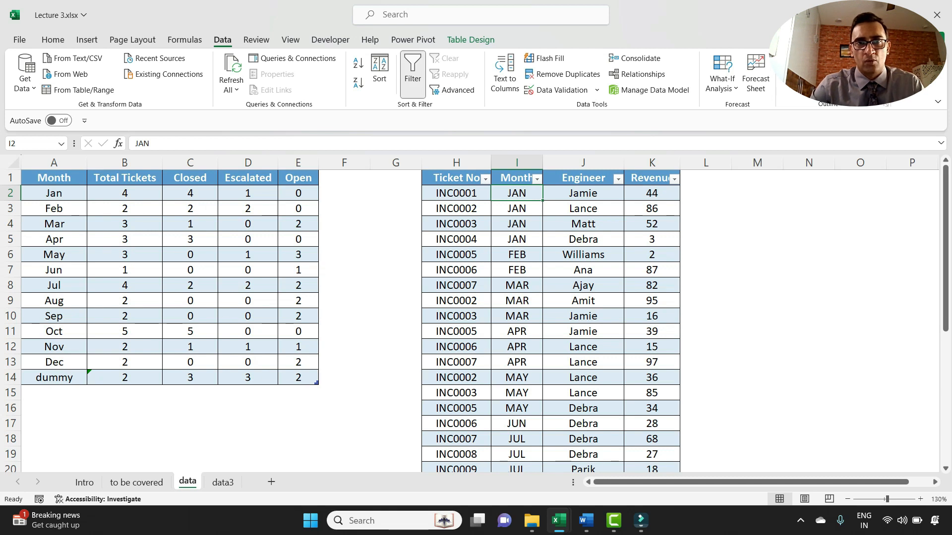
left_click(248, 208)
left_click(457, 209)
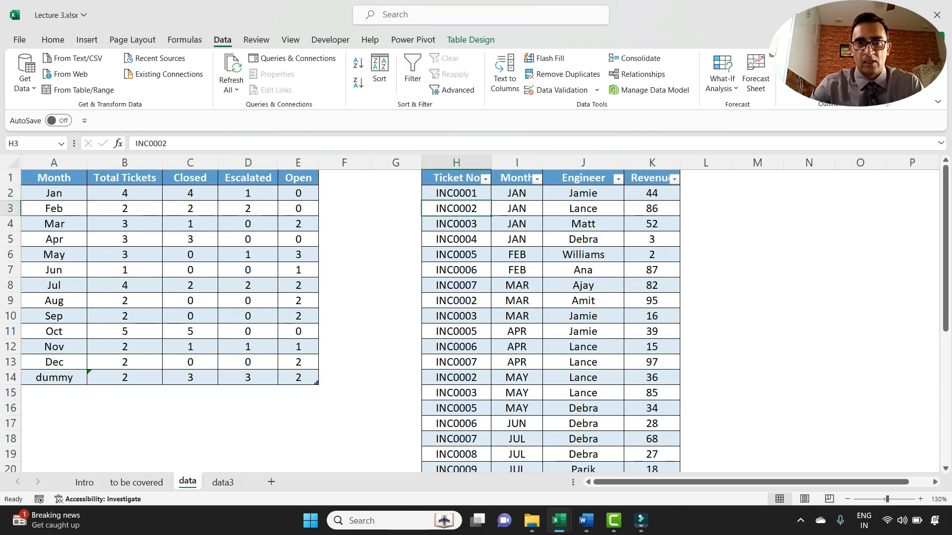
left_click(456, 255)
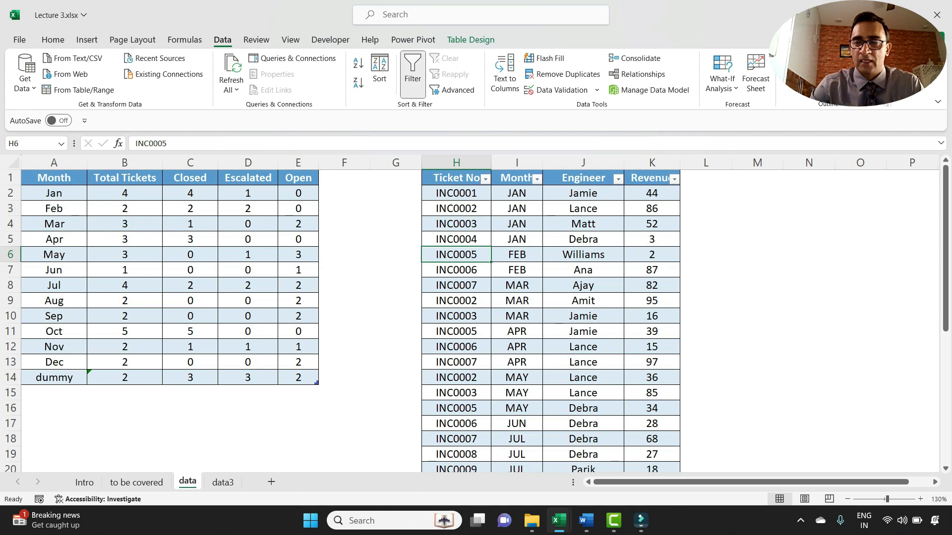
left_click(248, 193)
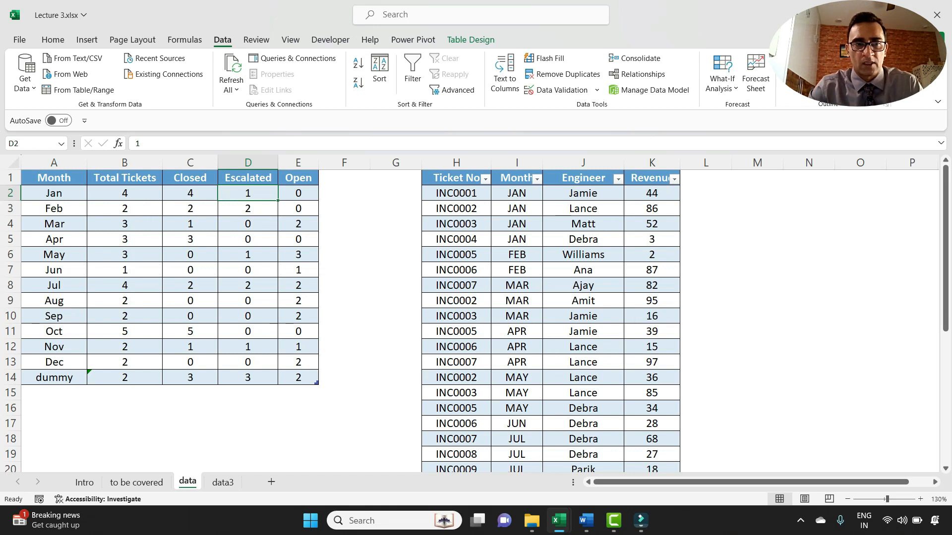
left_click(124, 193)
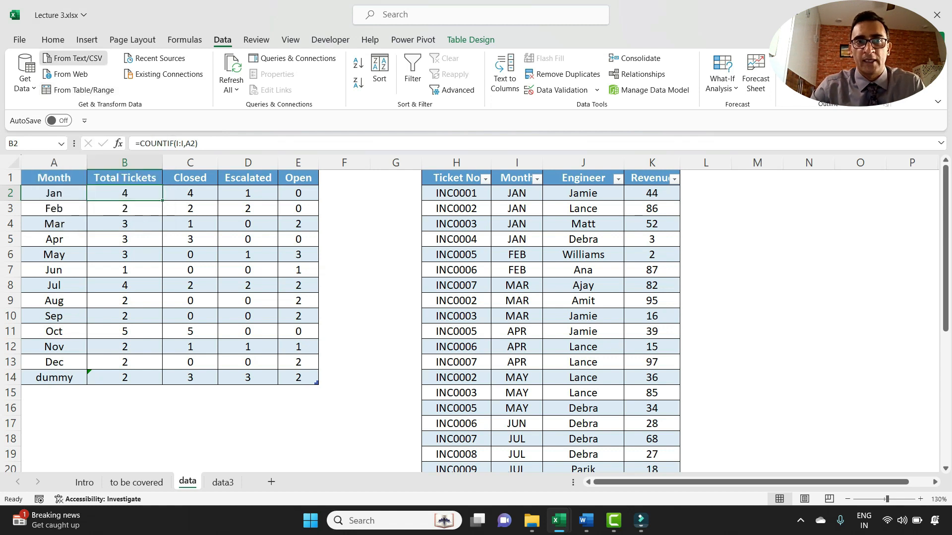
Try to import 1.txt from the PQ Series folder 3 with Load To, and cancel at the data destination options
left_click(75, 58)
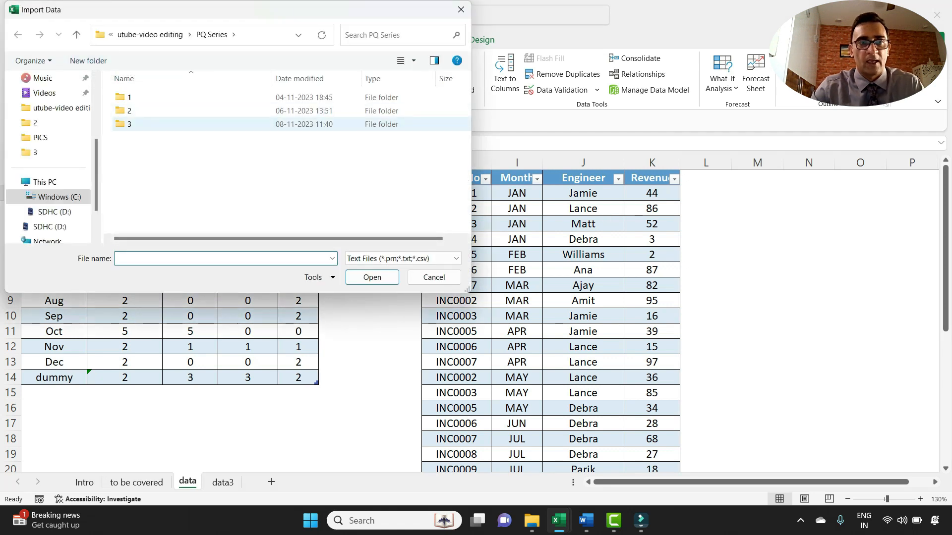
double_click(130, 124)
left_click(134, 98)
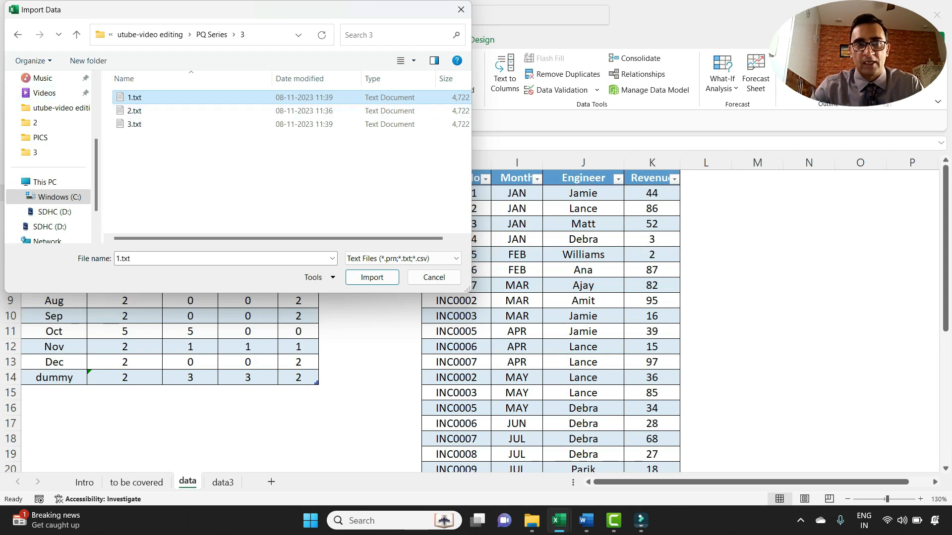
left_click(371, 278)
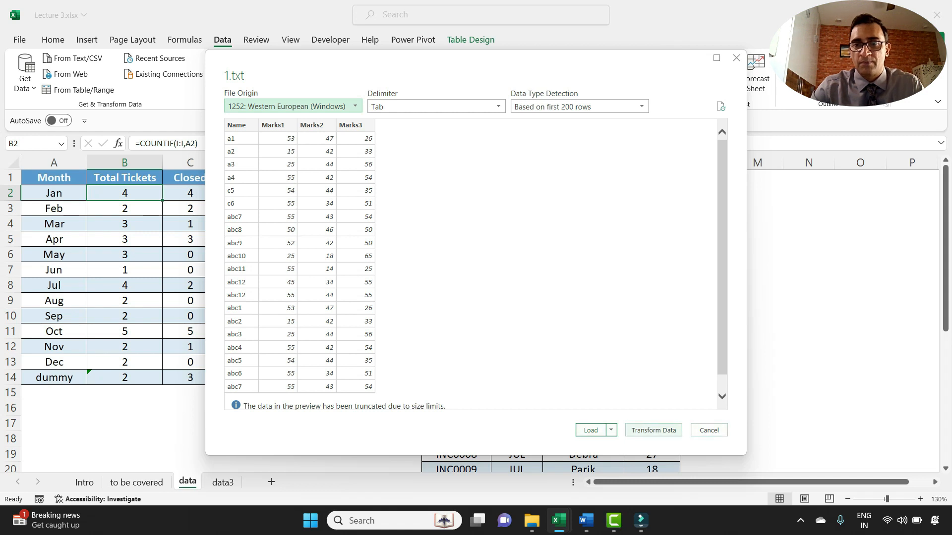
left_click(611, 431)
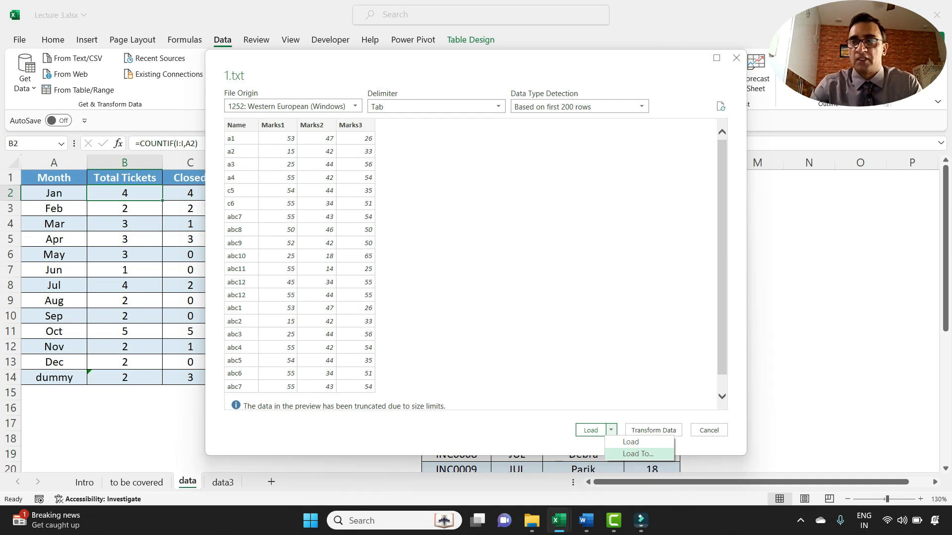
left_click(639, 454)
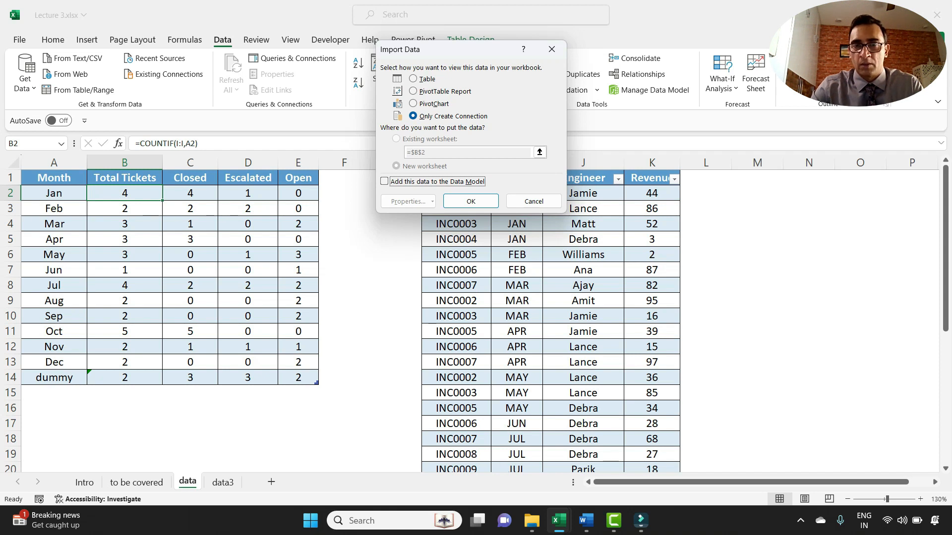
left_click(534, 202)
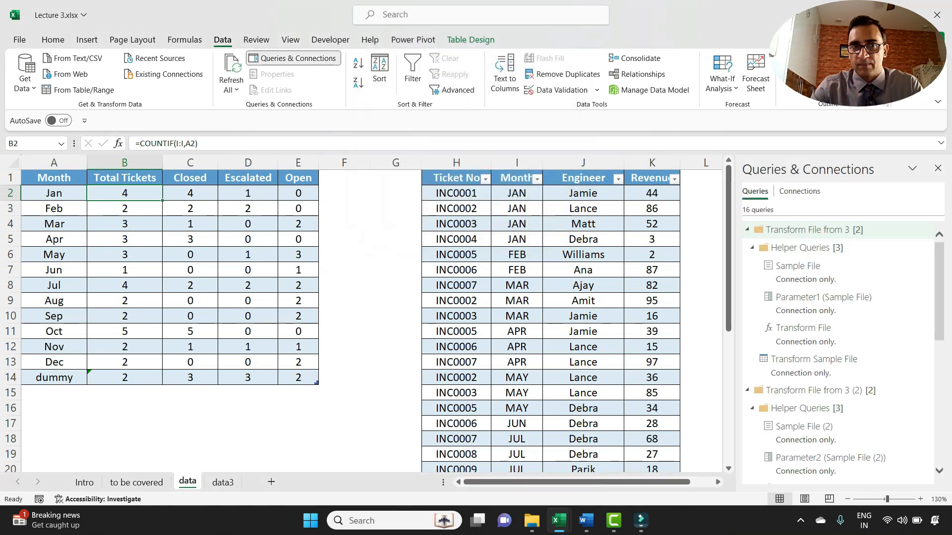
Import 1.txt from folder 3 again and open its data for transformation in the Power Query Editor
left_click(74, 58)
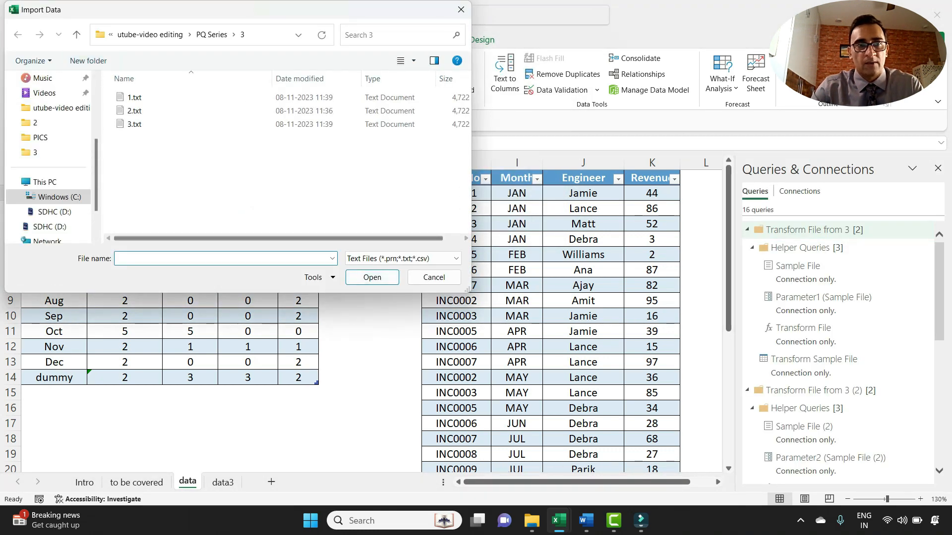
double_click(135, 97)
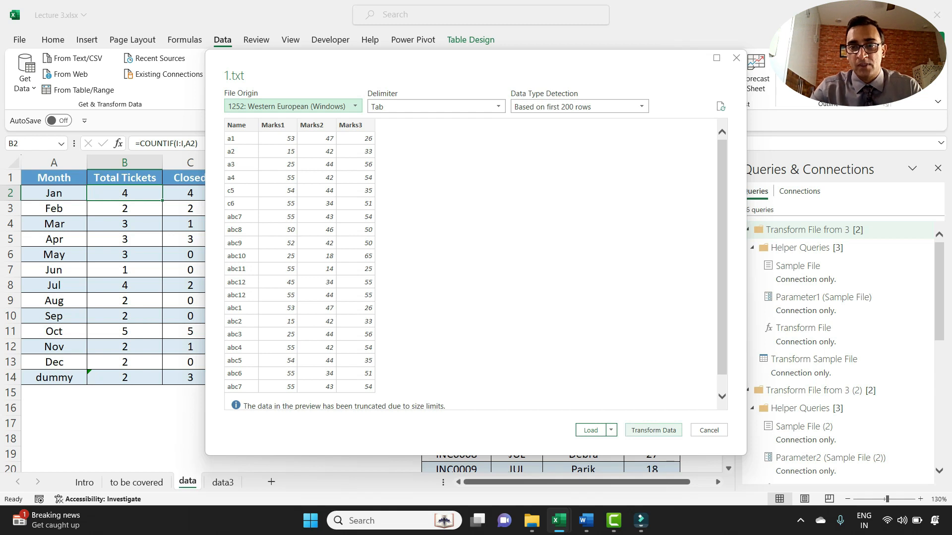
left_click(653, 430)
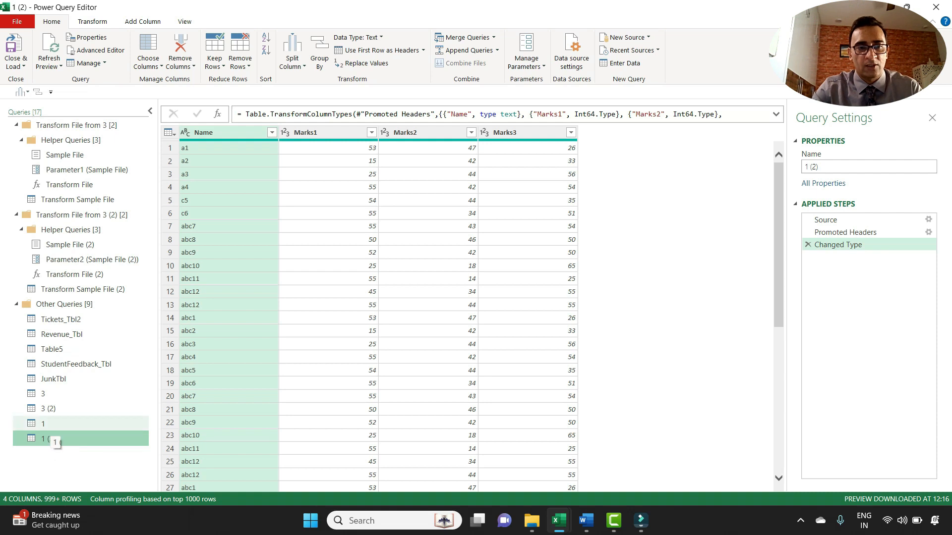
Delete the queries 1 and 1 (2) from the Other Queries group
left_click(49, 424)
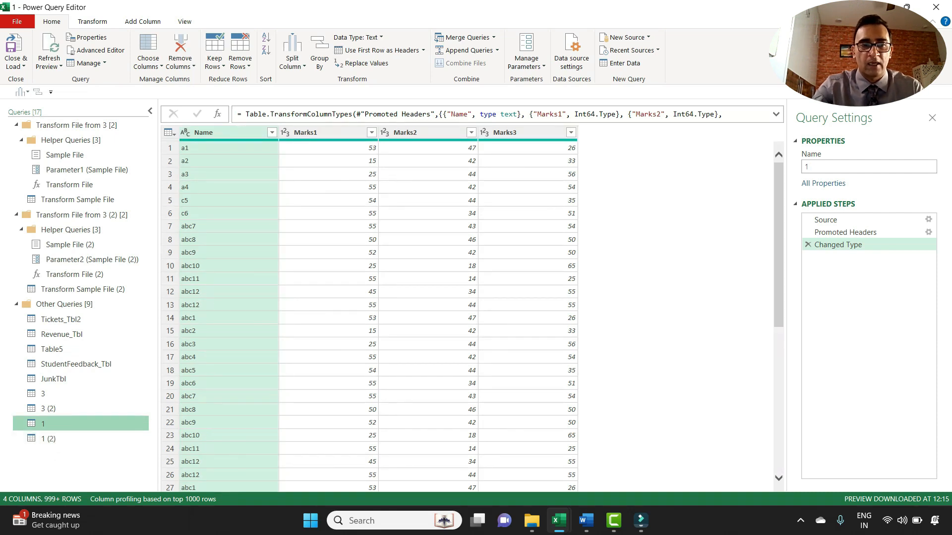
key("Delete")
key("Return")
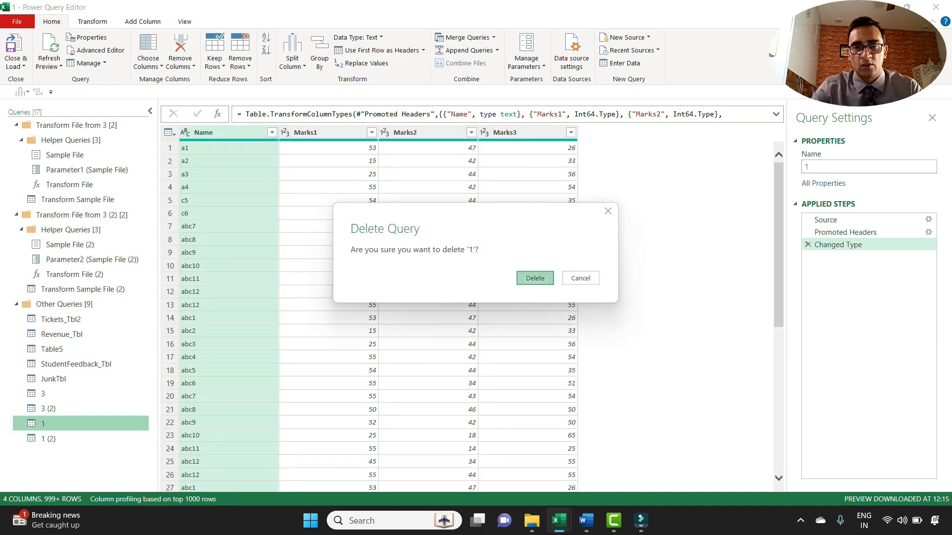
left_click(49, 424)
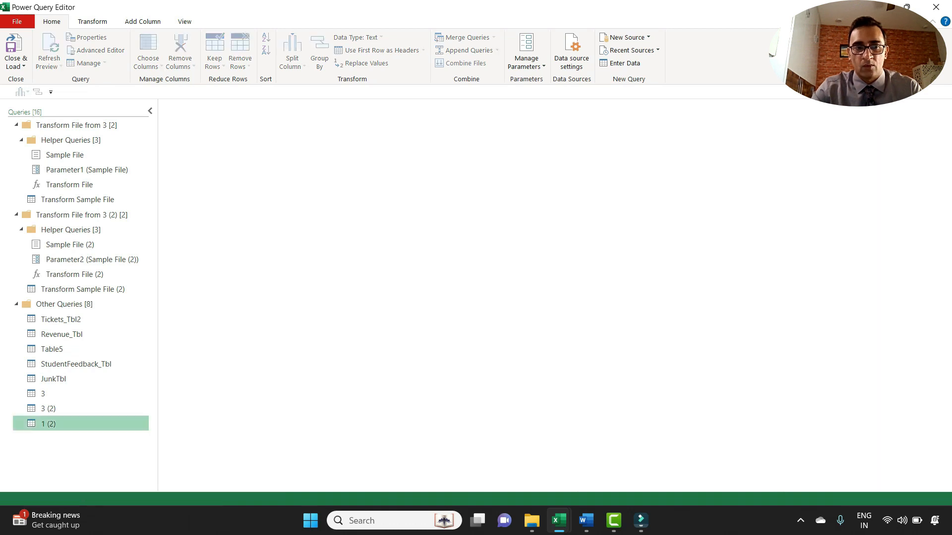
key("Delete")
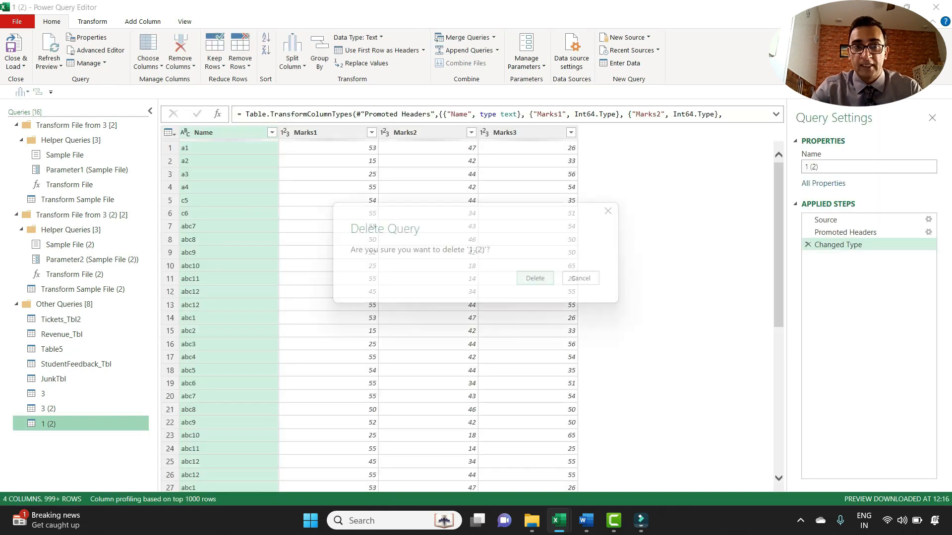
key("Return")
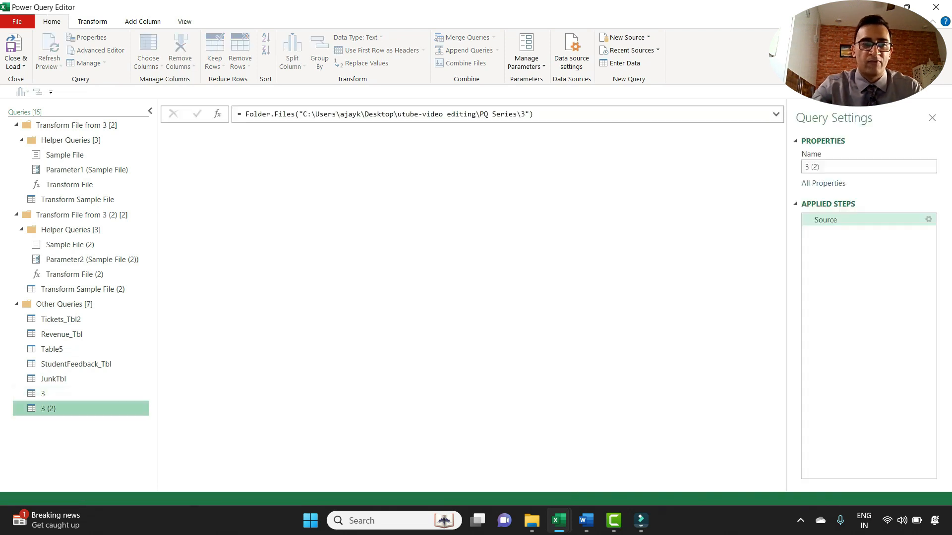
Delete the queries 3 (2) and 3 from the Other Queries group, and close the Power Query Editor keeping the changes
key("Delete")
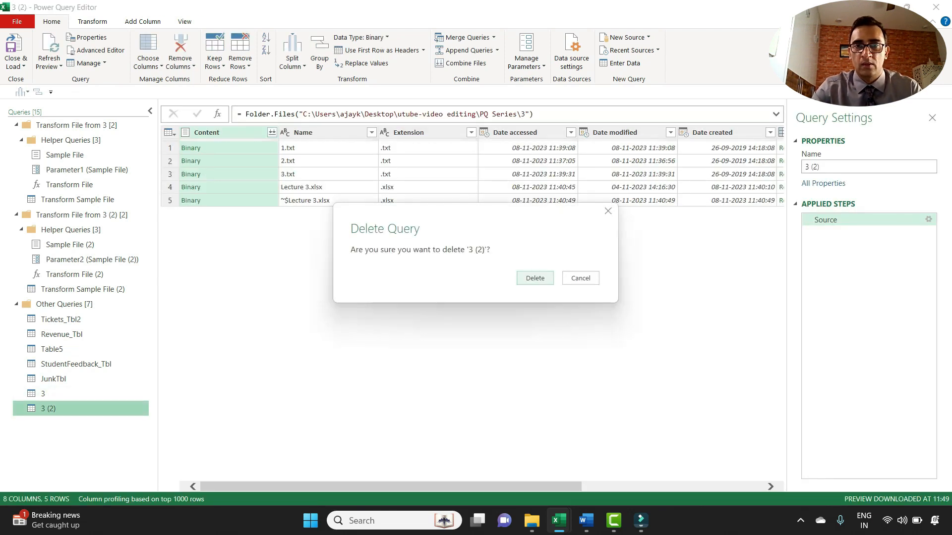
key("Return")
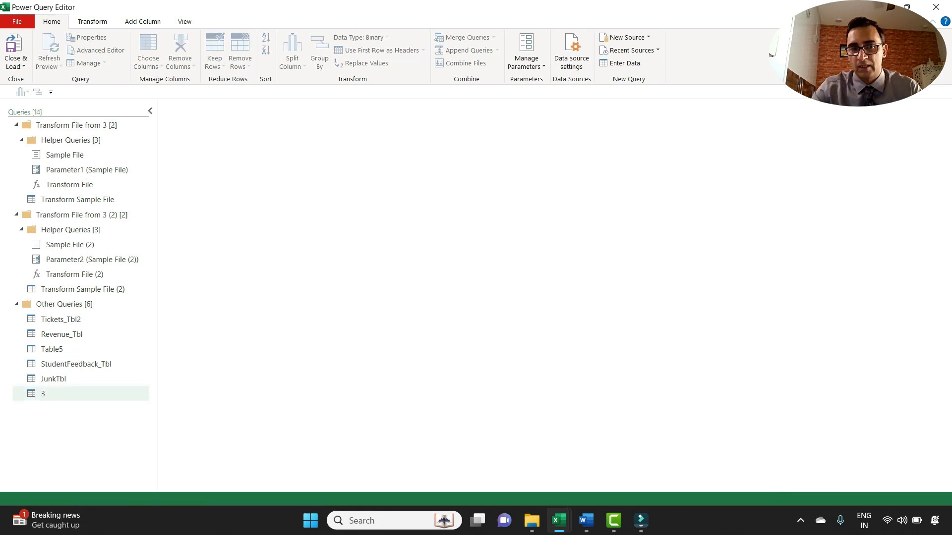
key("Delete")
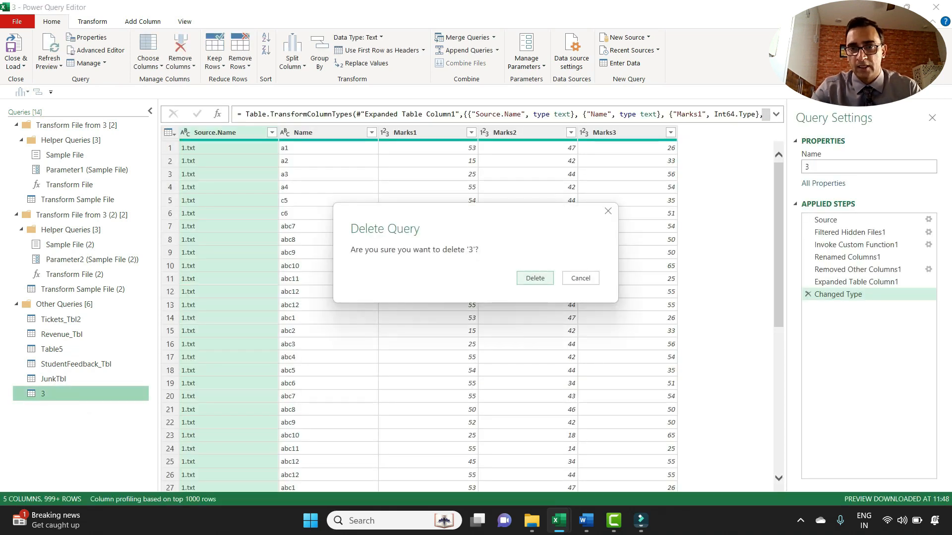
key("Return")
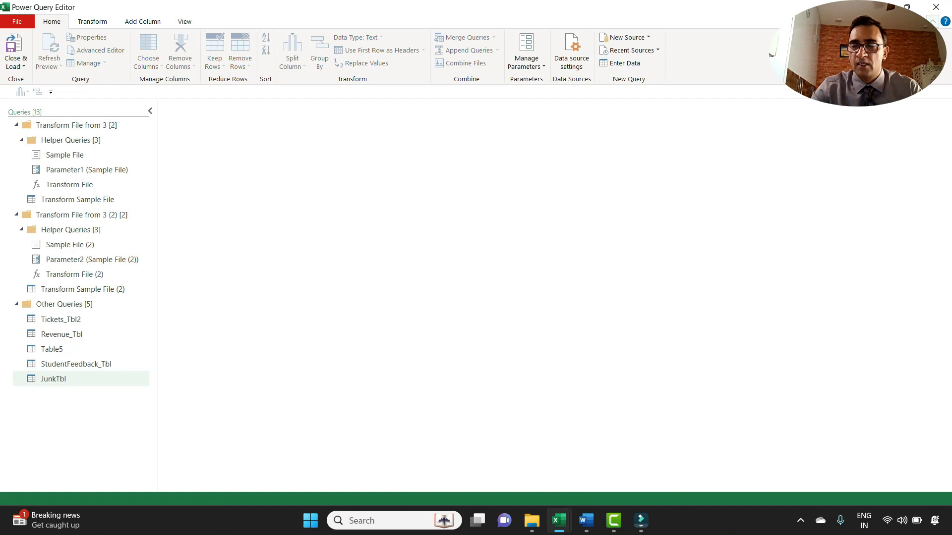
left_click(936, 7)
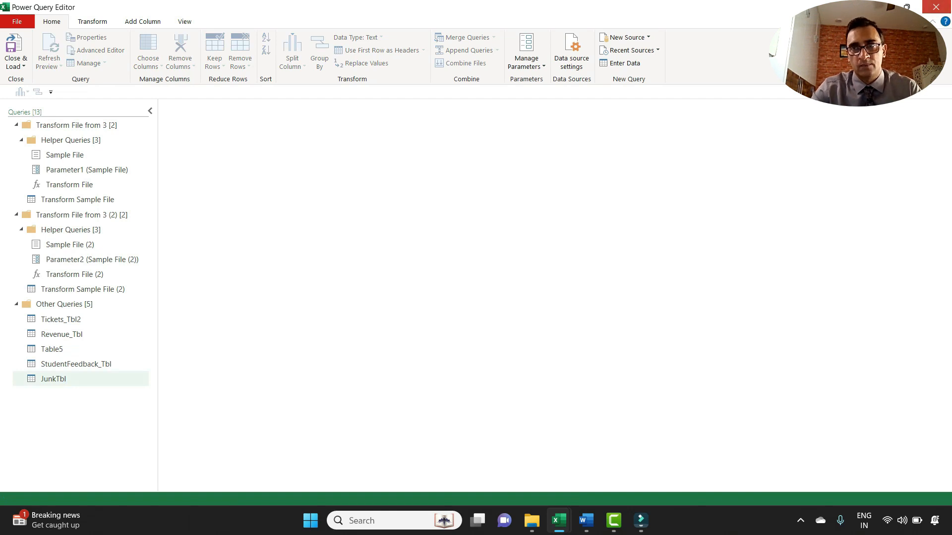
key("Return")
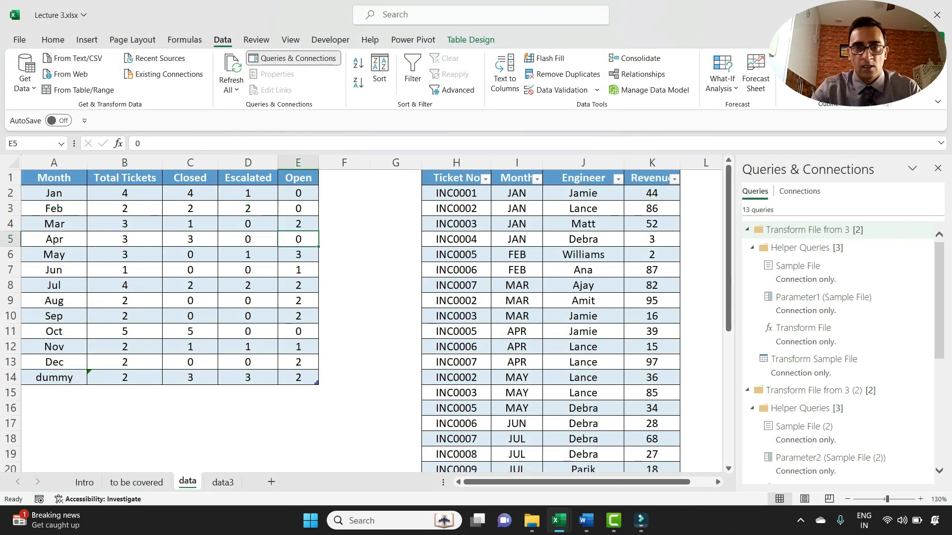
Get data from folder 3 in PQ Series and choose to combine and transform its files
left_click(190, 239)
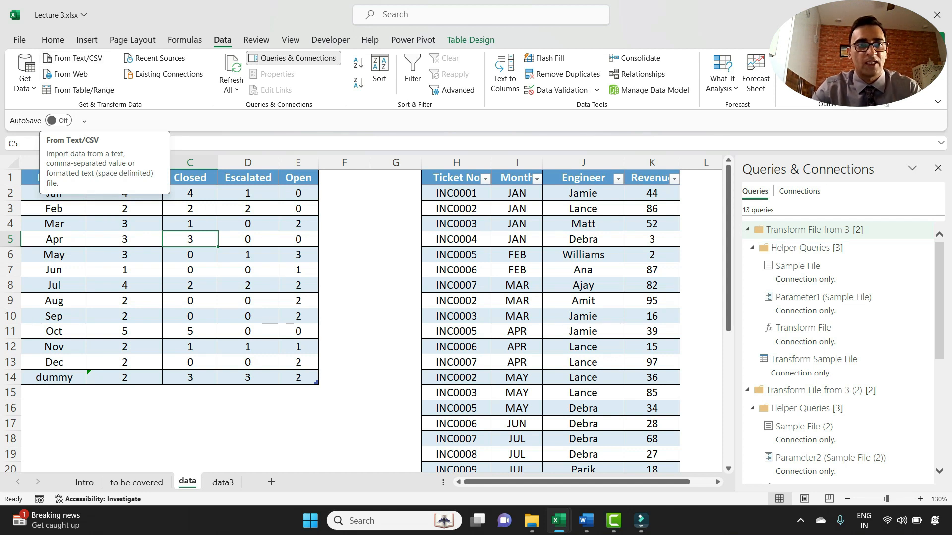
left_click(25, 80)
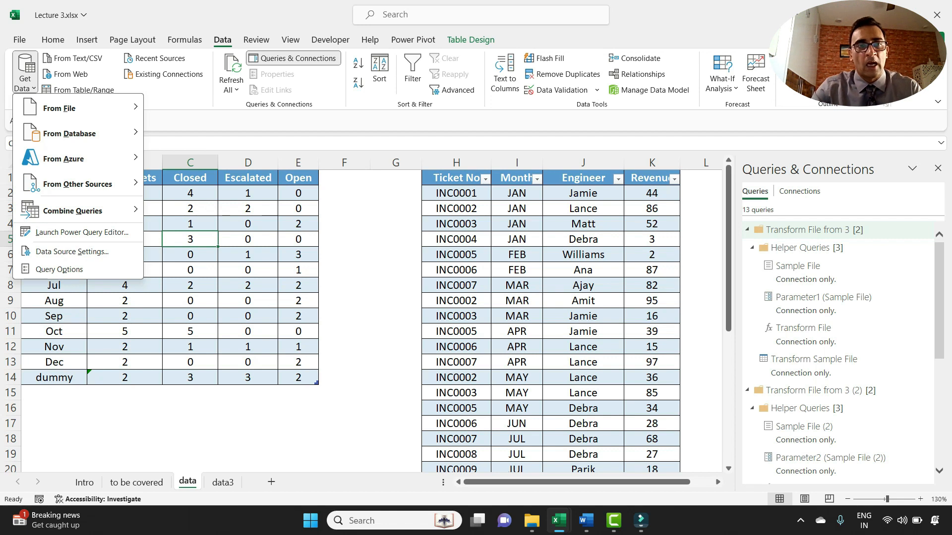
mouse_move(75, 109)
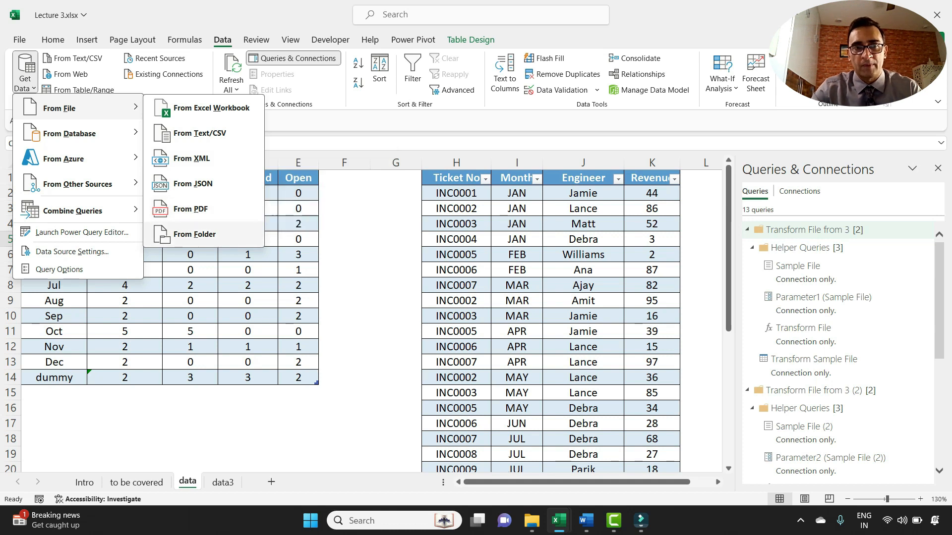
left_click(194, 234)
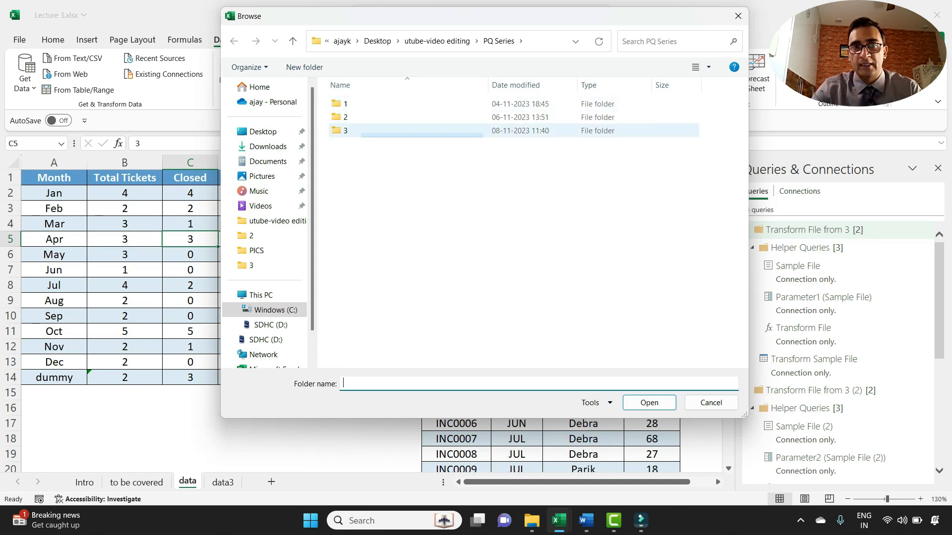
left_click(361, 130)
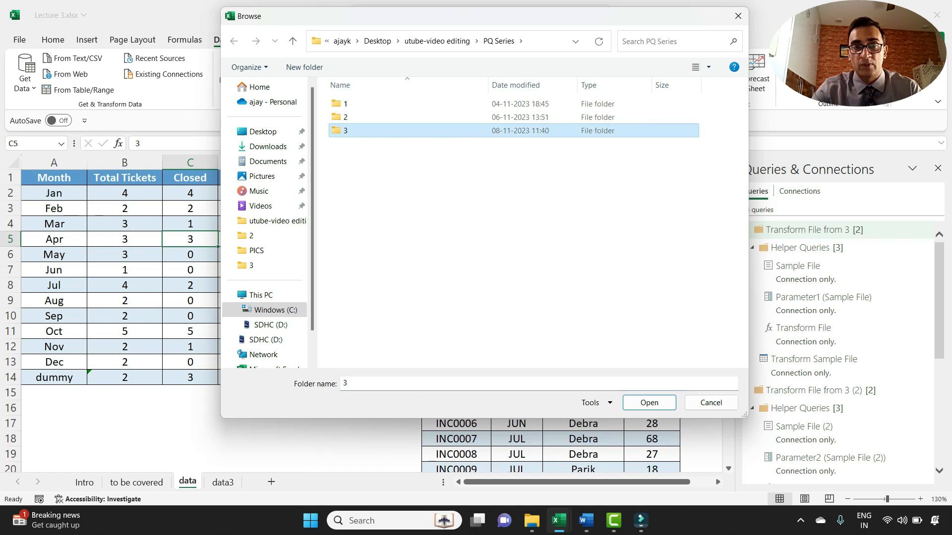
double_click(362, 130)
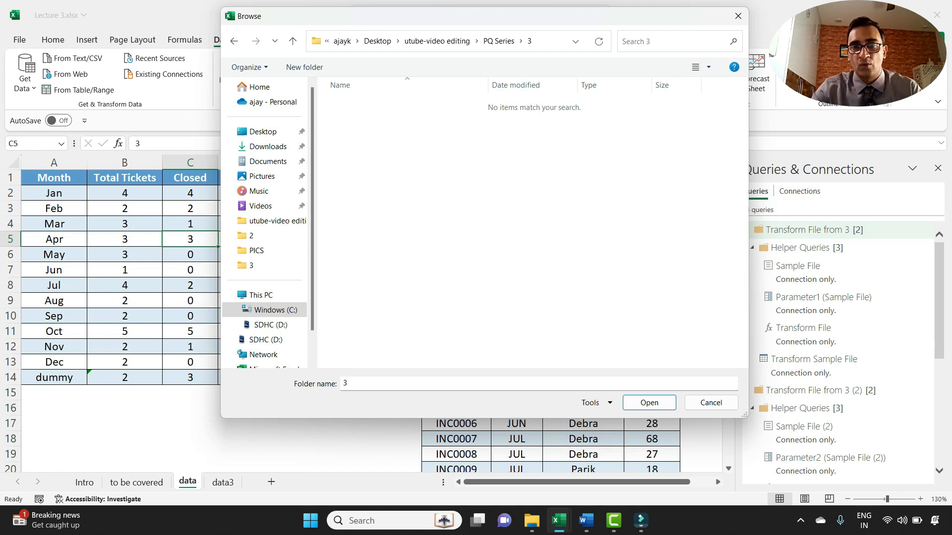
left_click(650, 403)
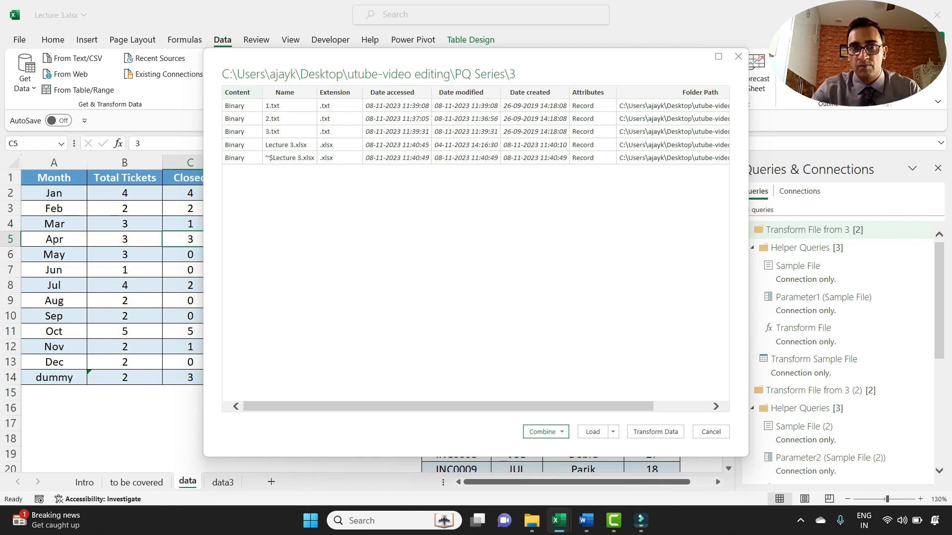
left_click_drag(523, 60, 514, 36)
left_click(540, 408)
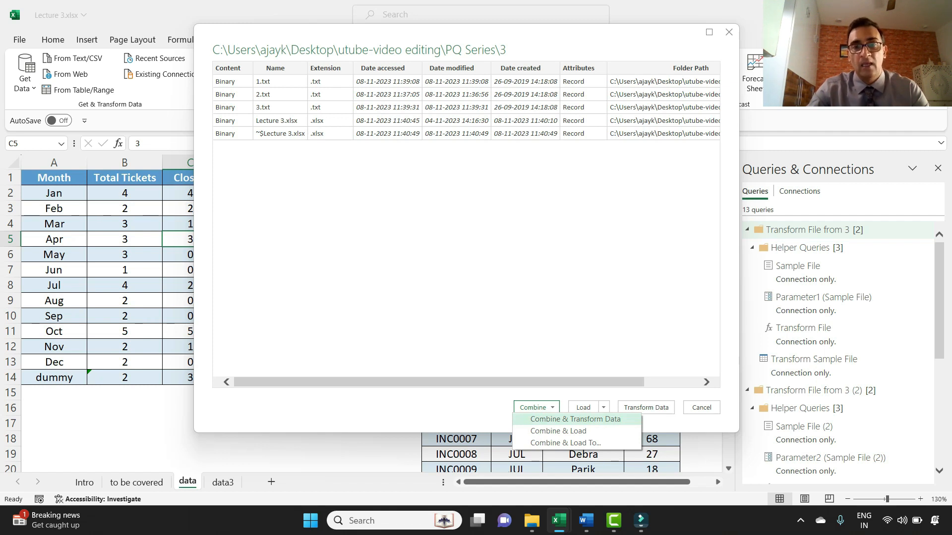
left_click(575, 419)
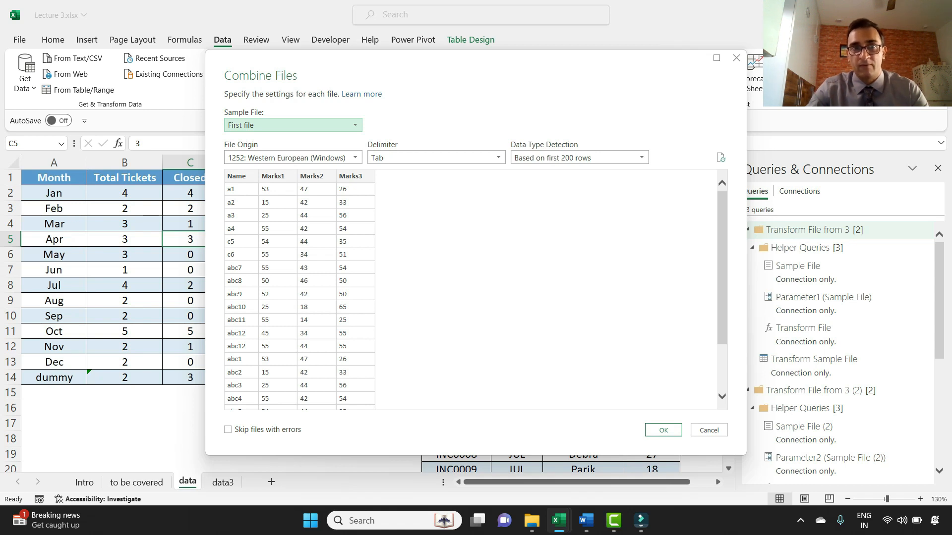
View the available sample files and try the Skip files with errors option, leaving it off
left_click(355, 125)
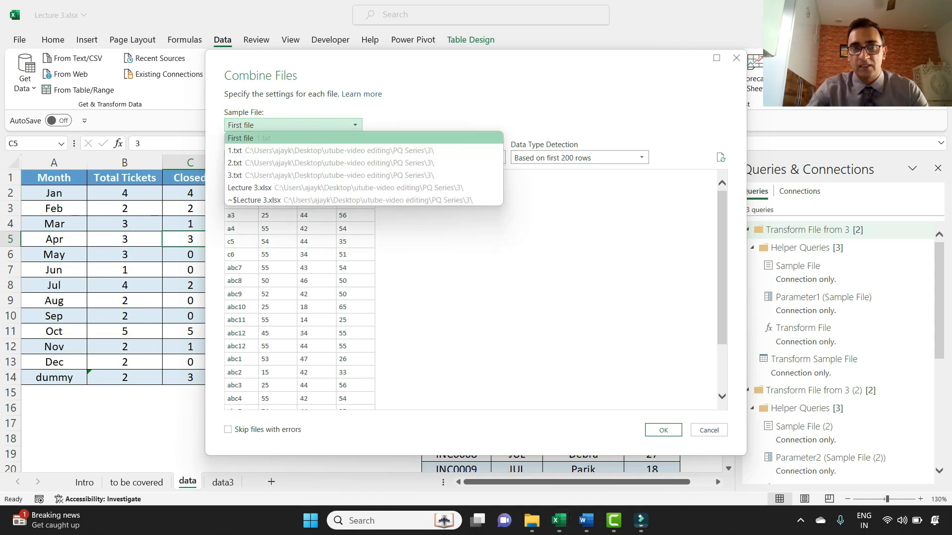
key("Escape")
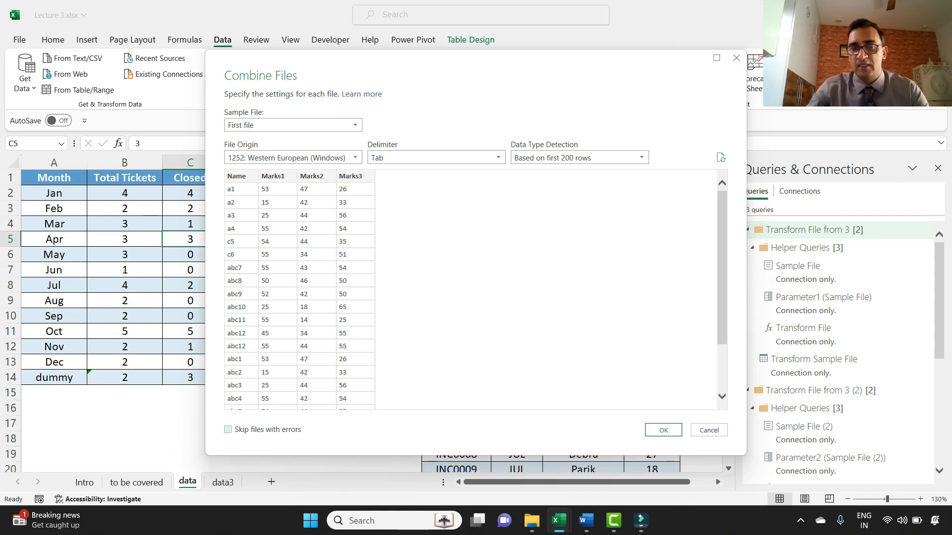
left_click(227, 430)
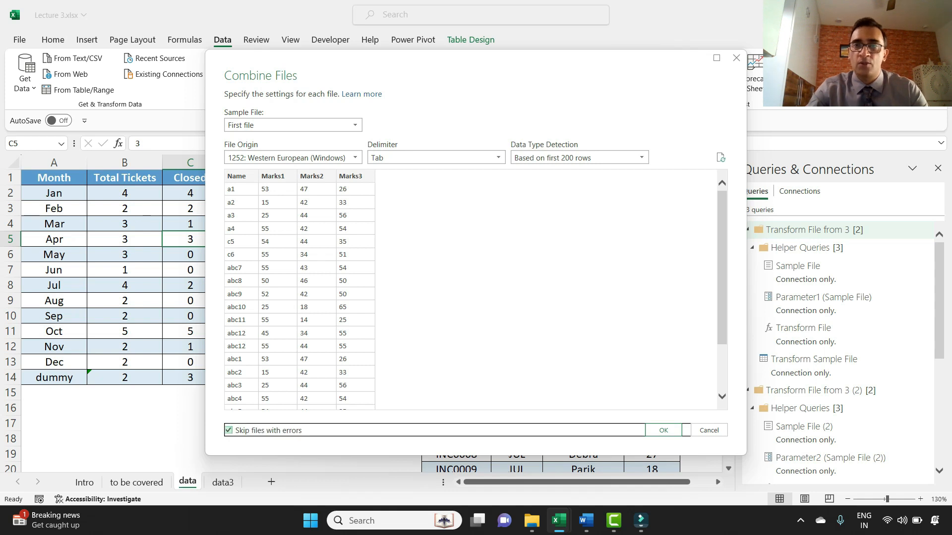
left_click(228, 430)
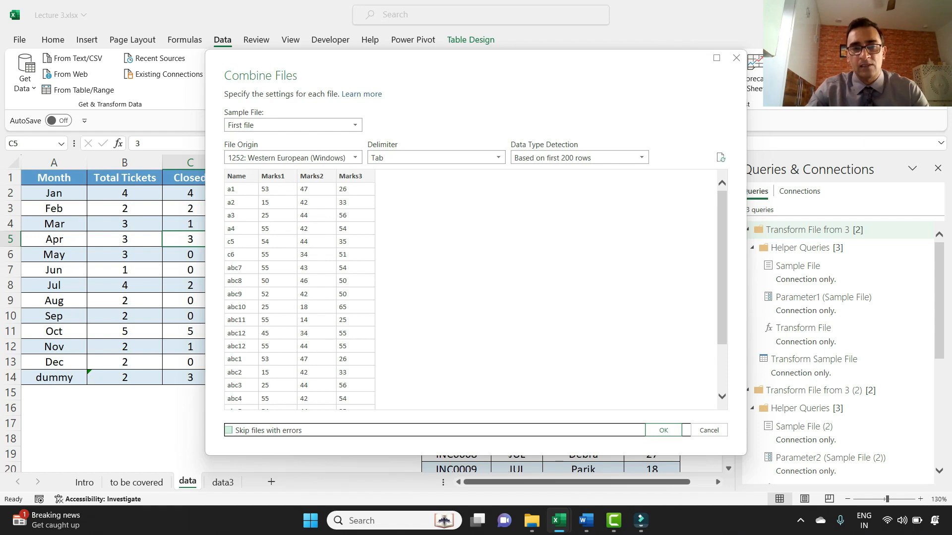
key("space")
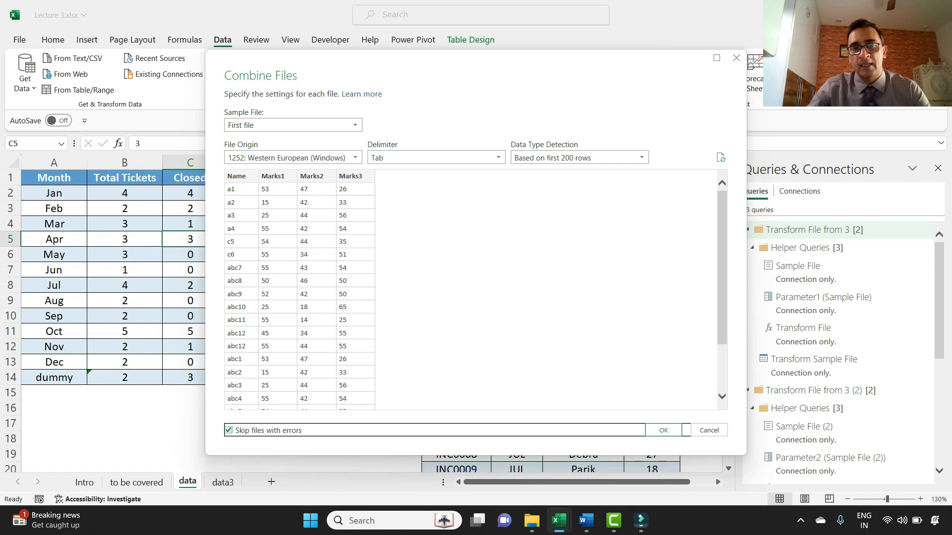
key("space")
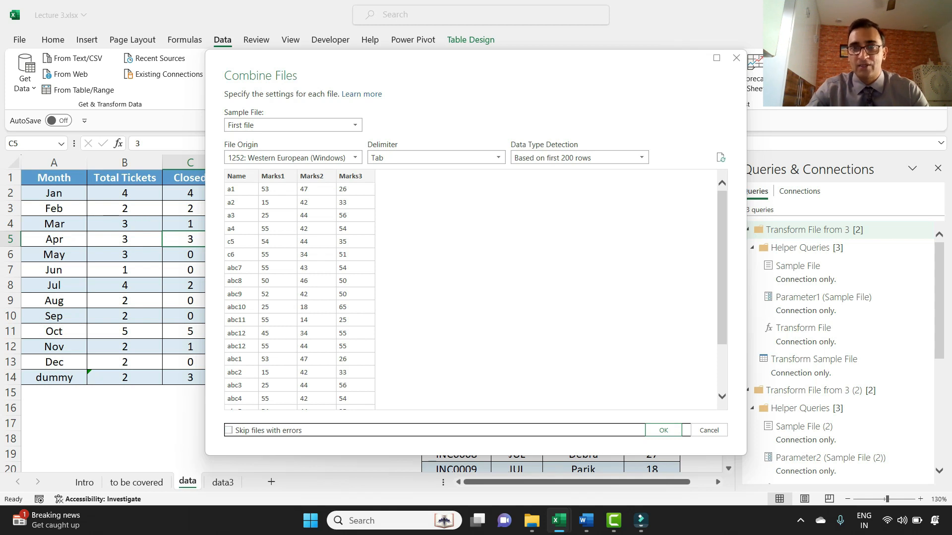
Combine the files with First file as the sample and Tab as delimiter, and collapse the Helper Queries group under Transform File from 3
left_click_drag(493, 67, 484, 47)
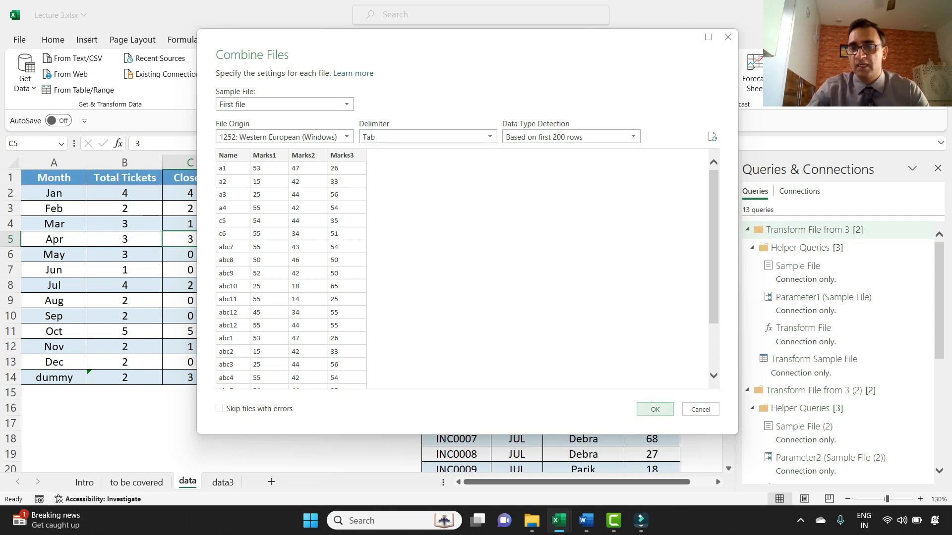
left_click(654, 409)
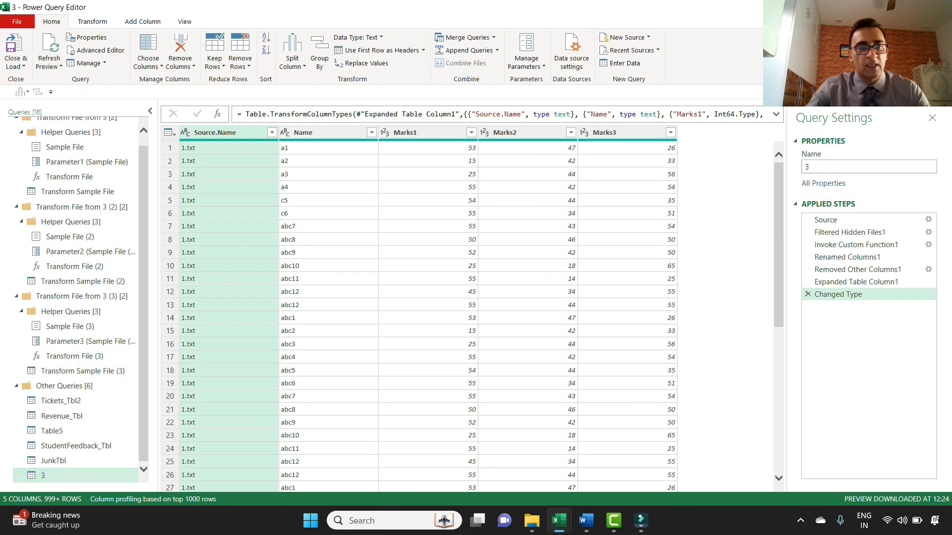
scroll(75, 298, "up", 1)
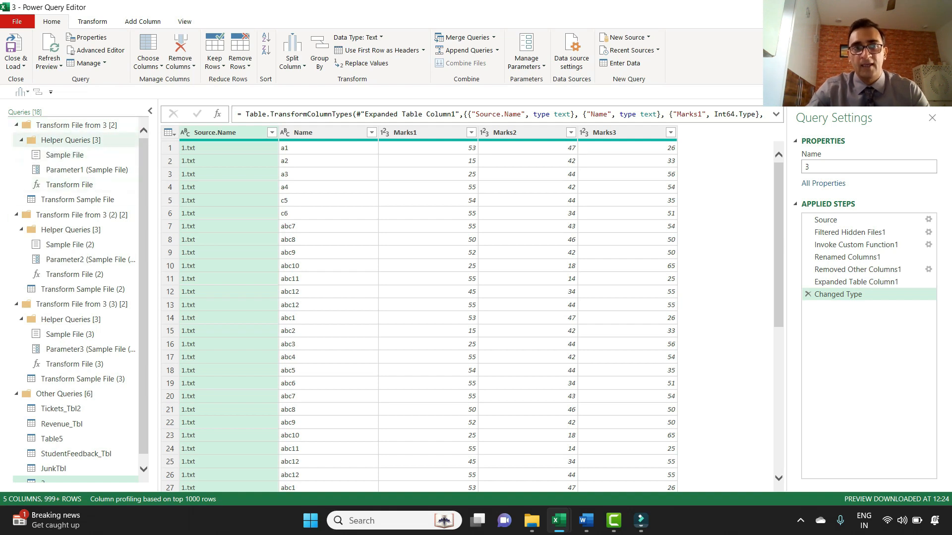
left_click(22, 141)
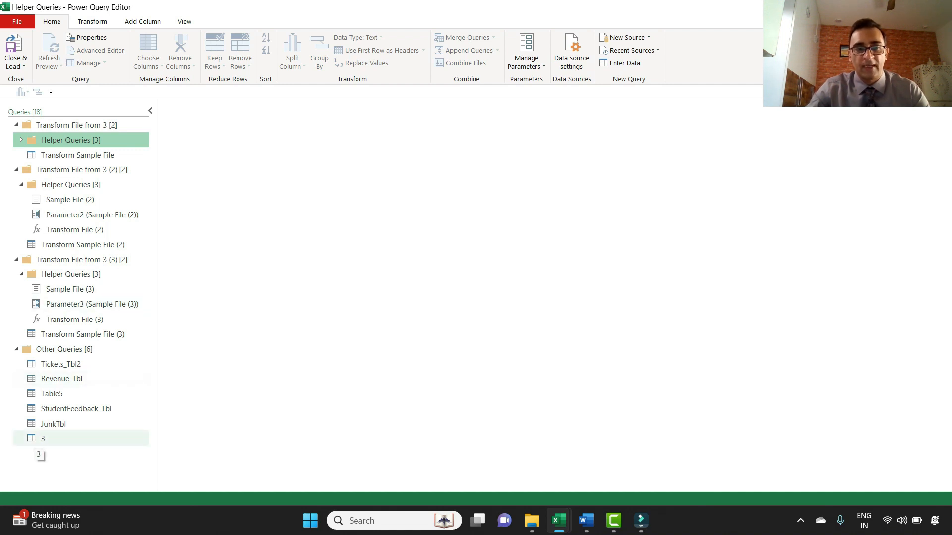
Rename the combined query 3 as ALL_DATA
left_click(41, 439)
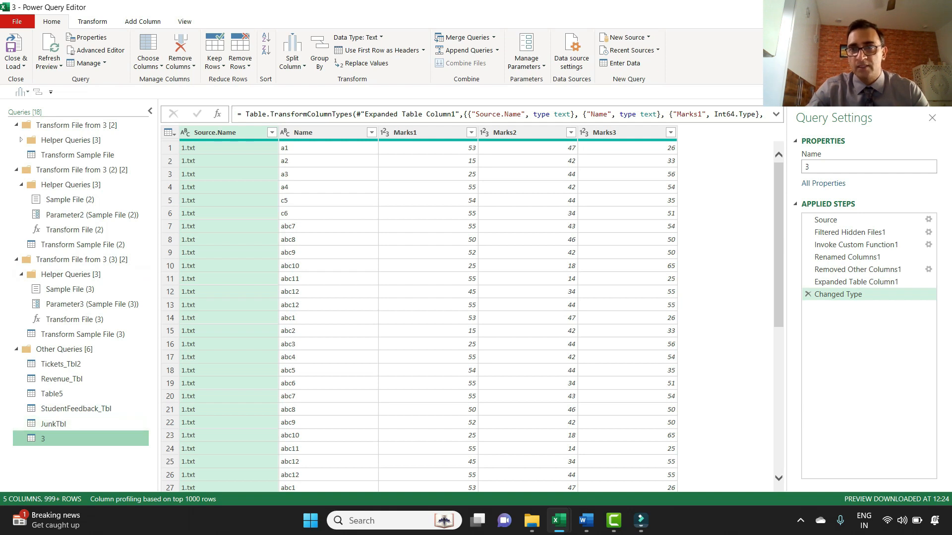
left_click(808, 167)
key("BackSpace")
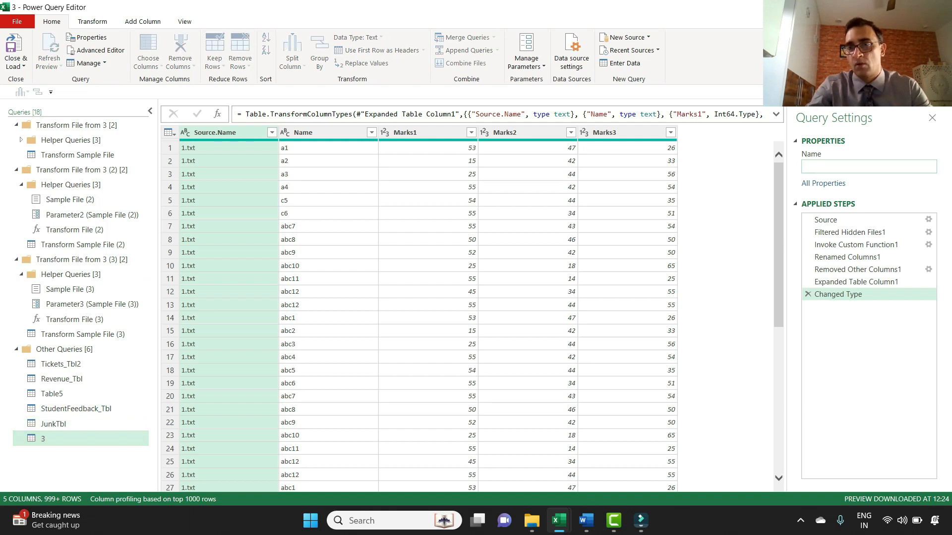
type("A")
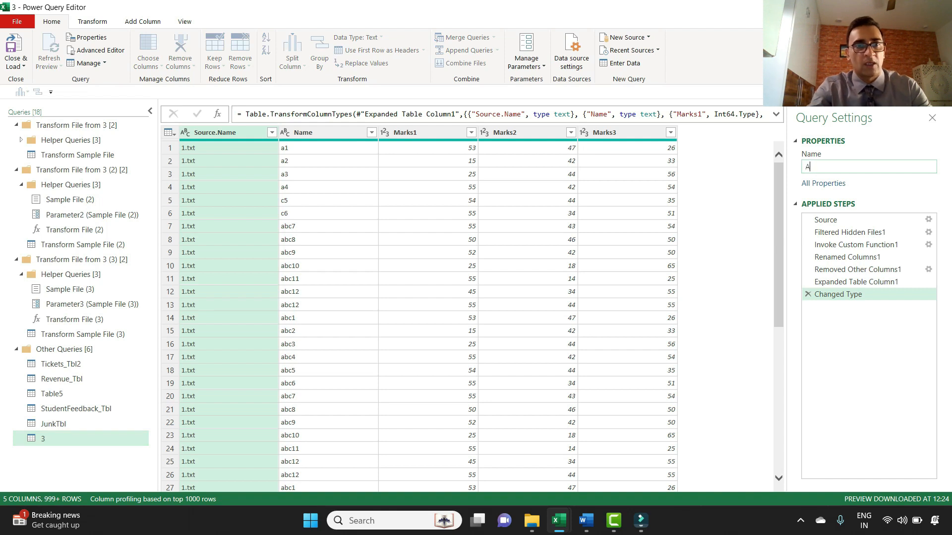
type("LL_DATA")
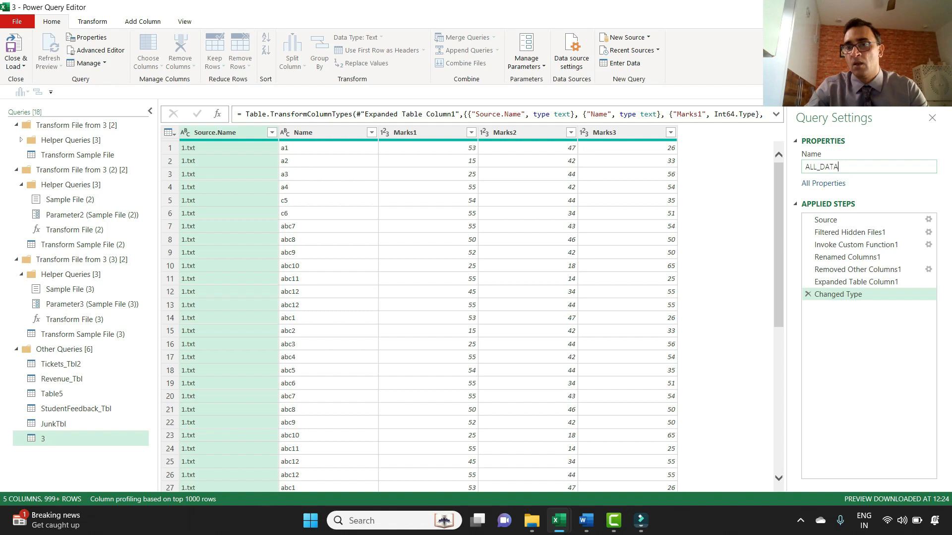
key("Return")
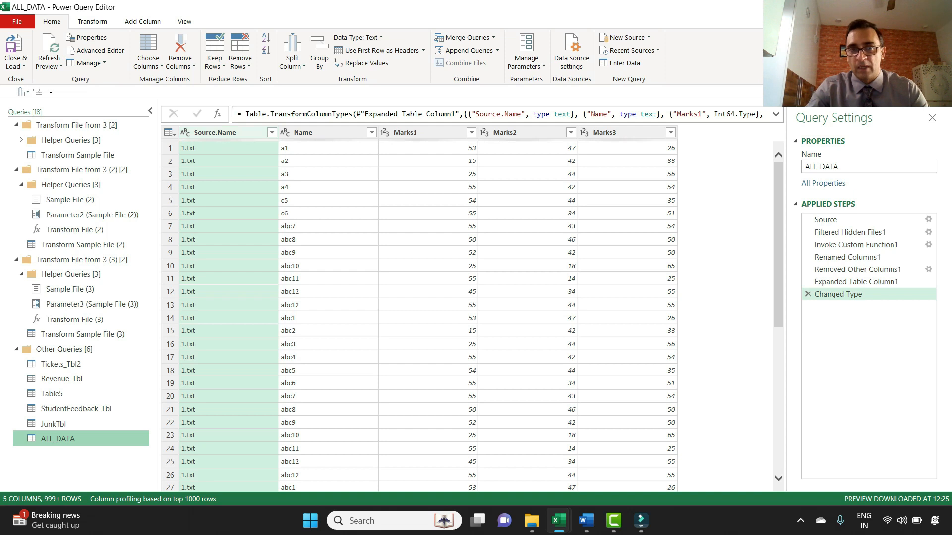
Load the full list of Source.Name values and filter the column to show only 3.txt
left_click(271, 133)
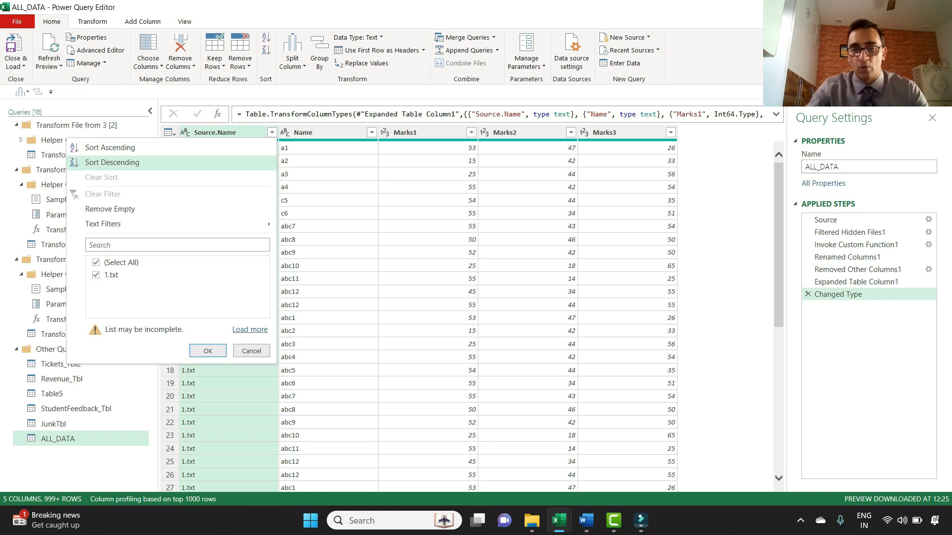
left_click(249, 330)
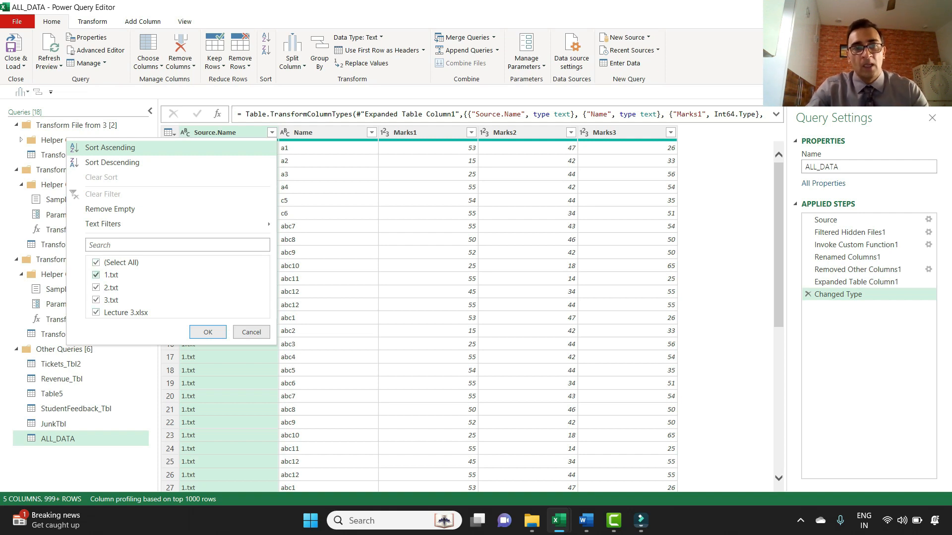
left_click(96, 263)
left_click(96, 300)
left_click(208, 332)
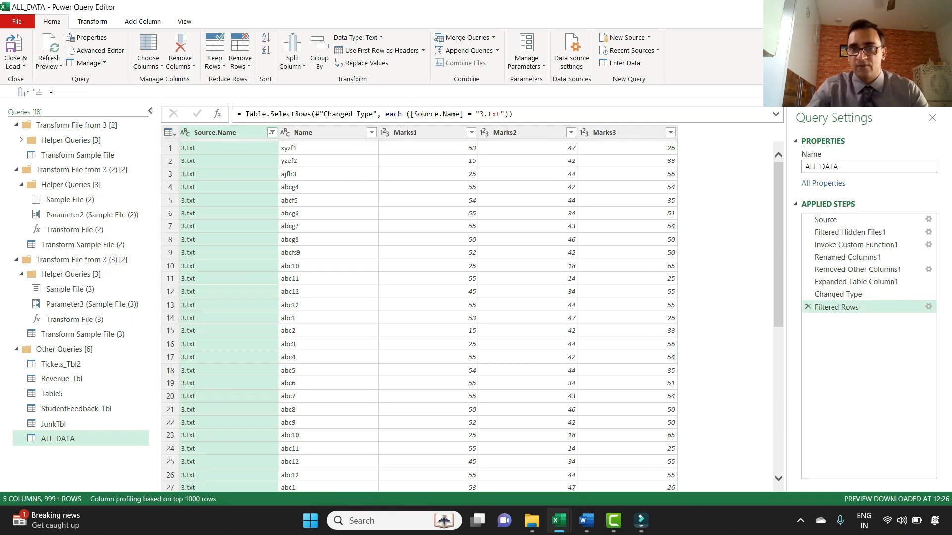
Change the Source.Name filter to show only the rows from 1.txt
left_click(272, 132)
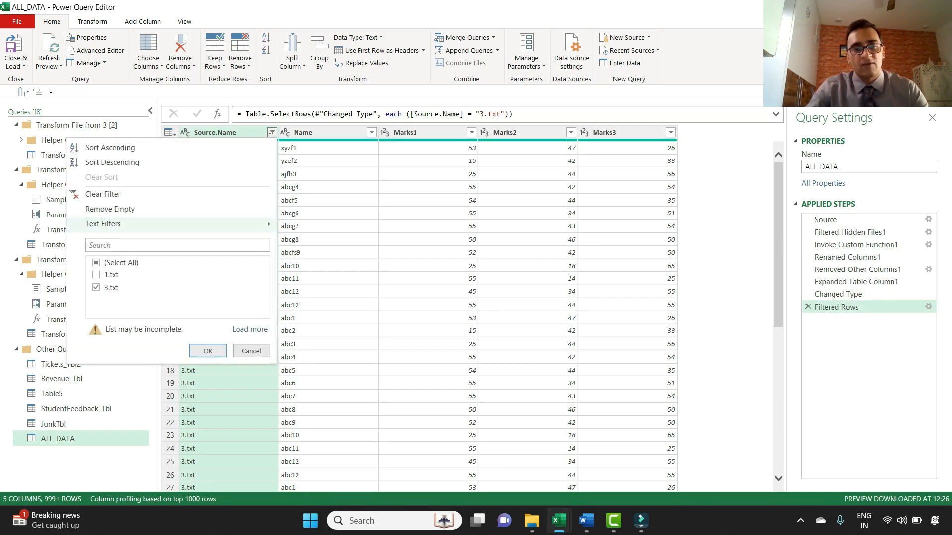
left_click(96, 287)
left_click(96, 275)
left_click(207, 351)
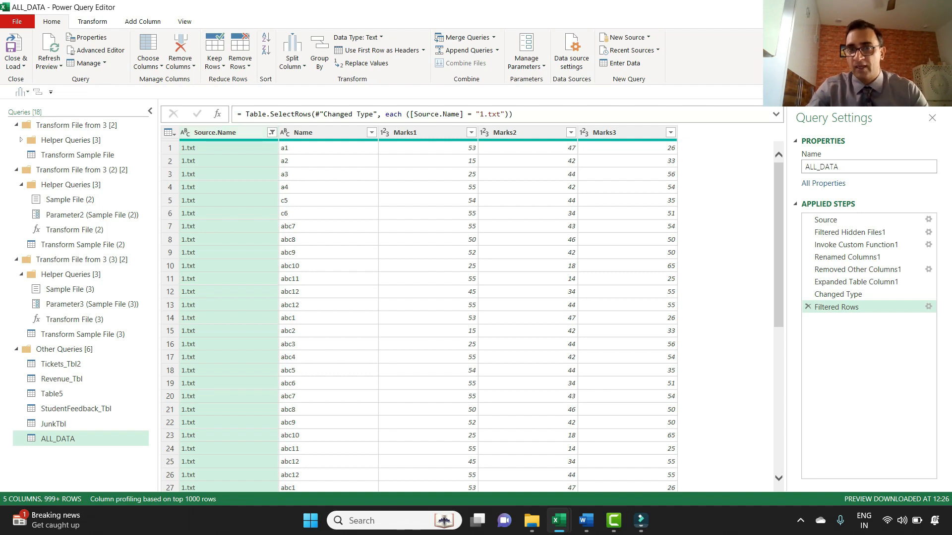
Load the full list of Source.Name values in ALL_DATA and clear the filter from that column
left_click(272, 132)
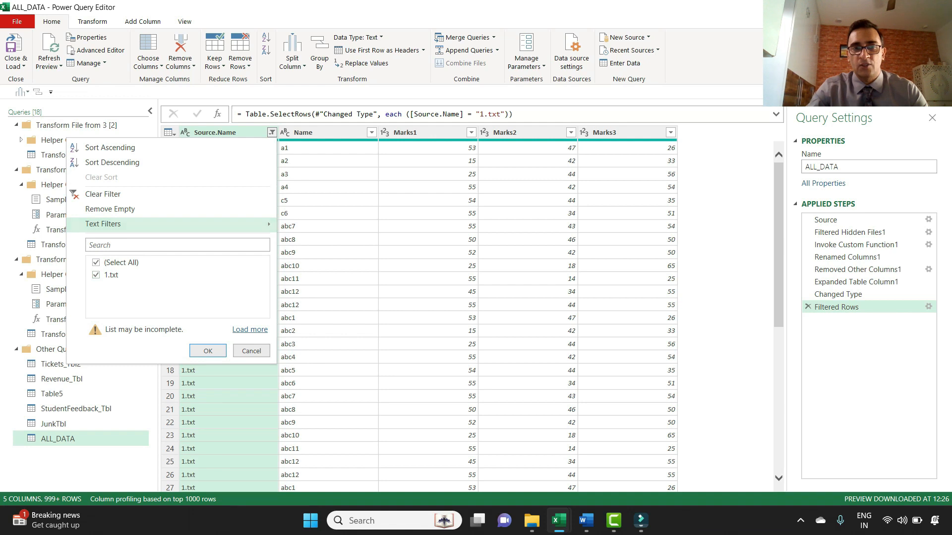
left_click(250, 330)
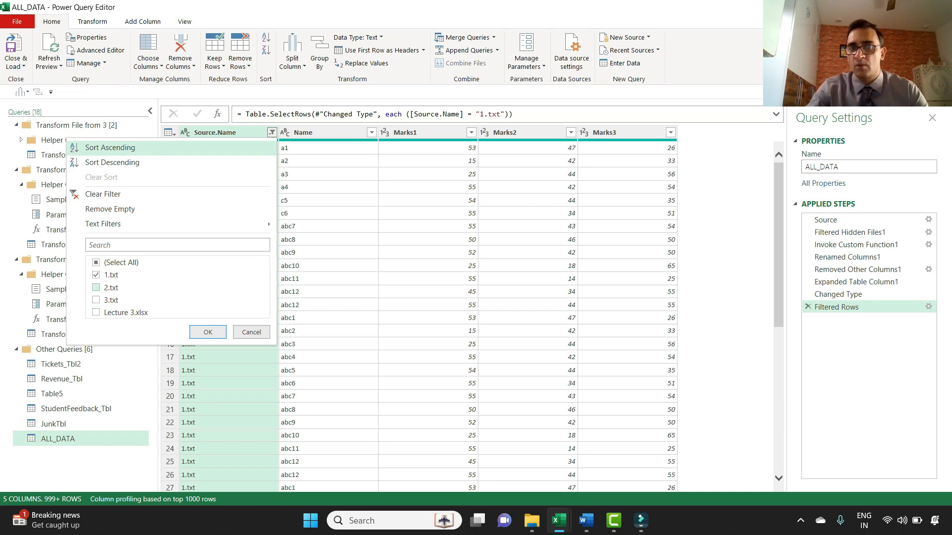
left_click(251, 332)
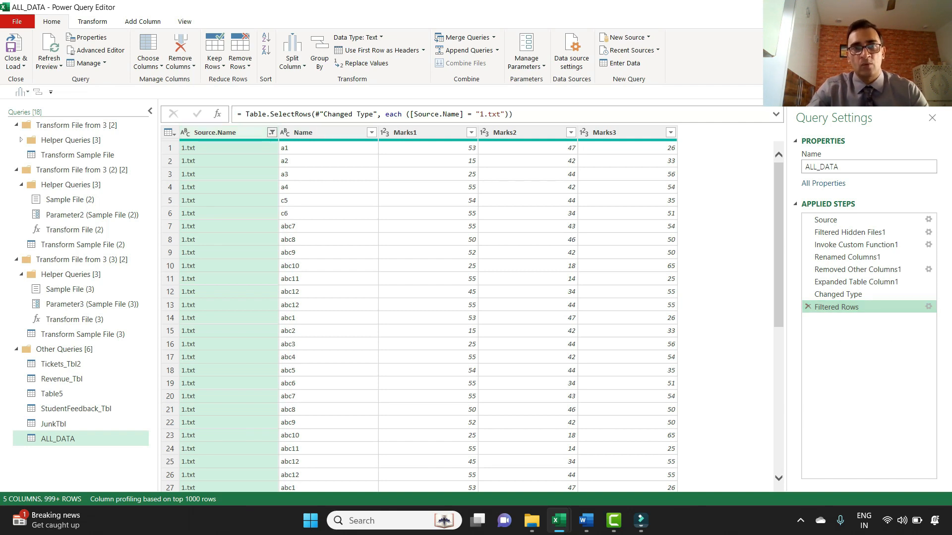
left_click(271, 132)
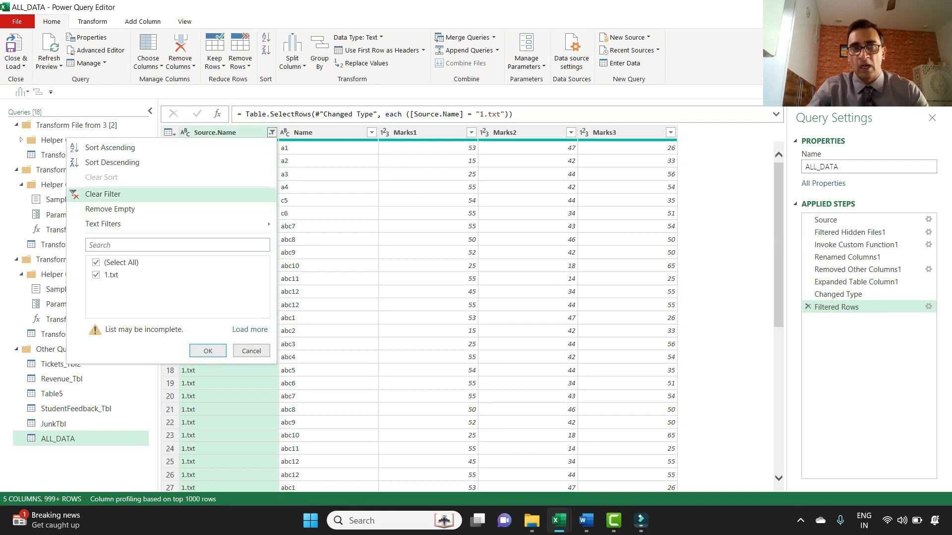
left_click(103, 194)
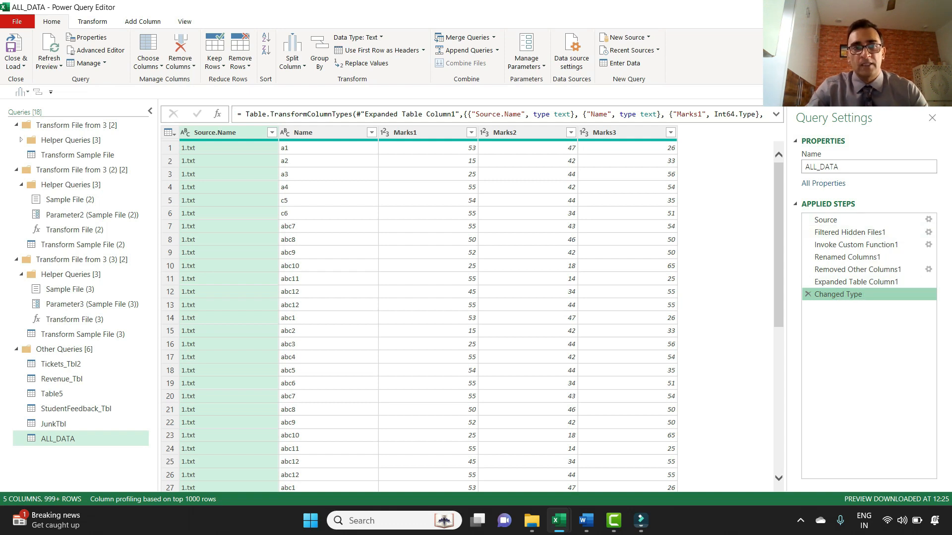
Review the Source and Changed Type steps of Revenue_Tbl and the Source step of ALL_DATA
left_click(67, 380)
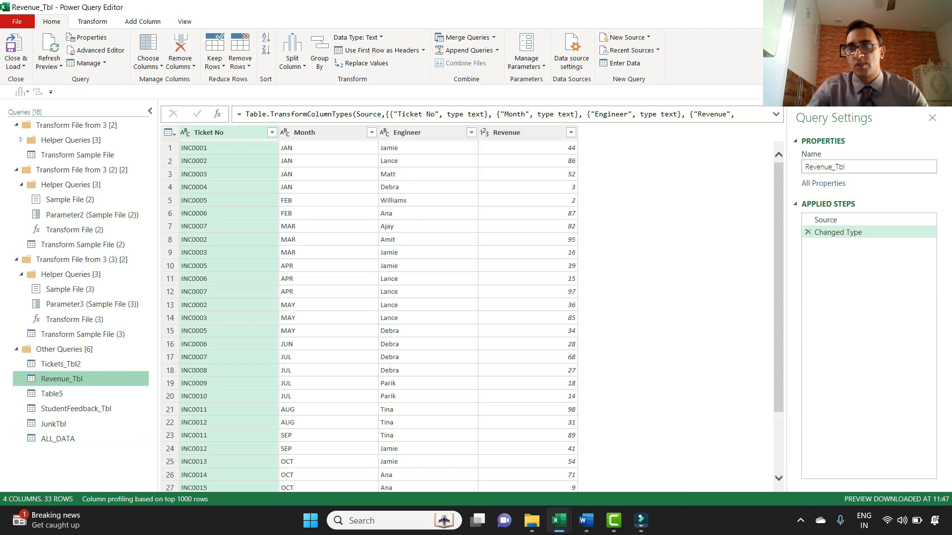
left_click(825, 220)
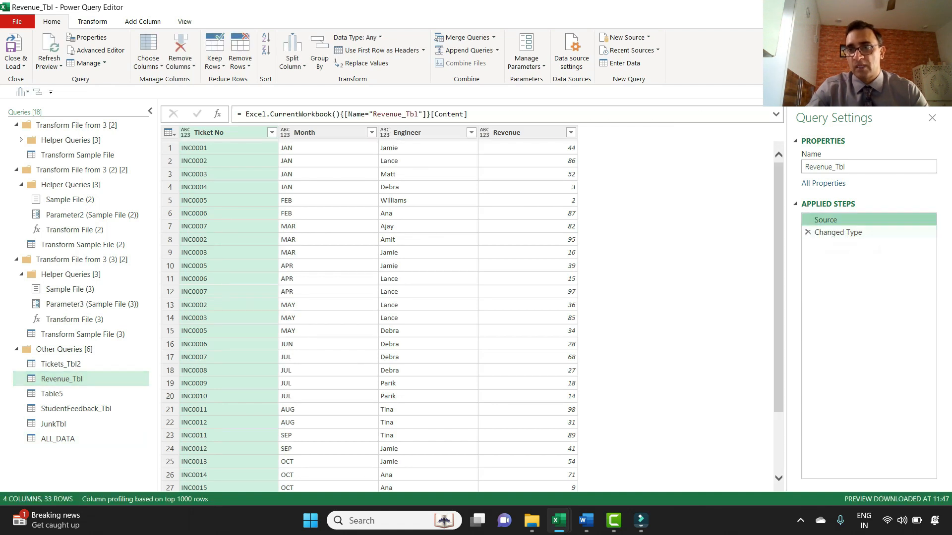
left_click(838, 232)
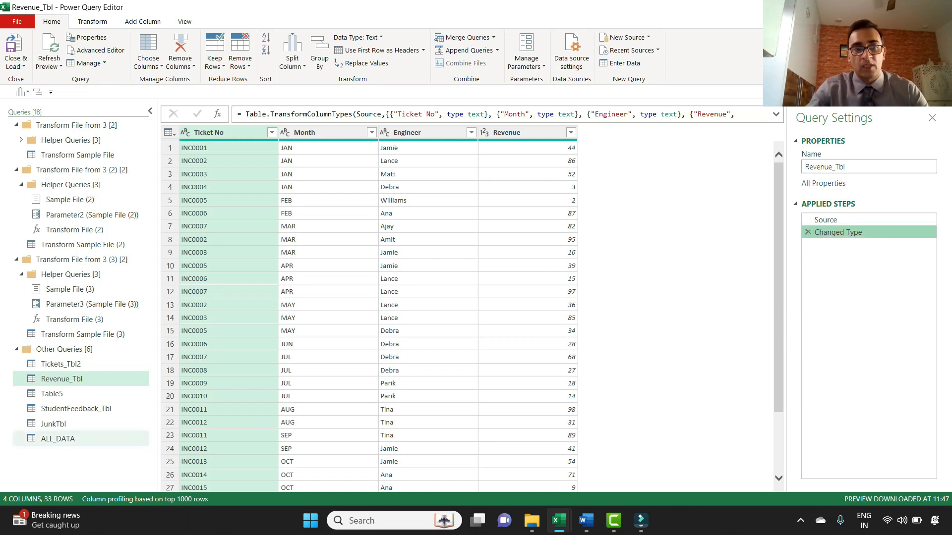
left_click(58, 439)
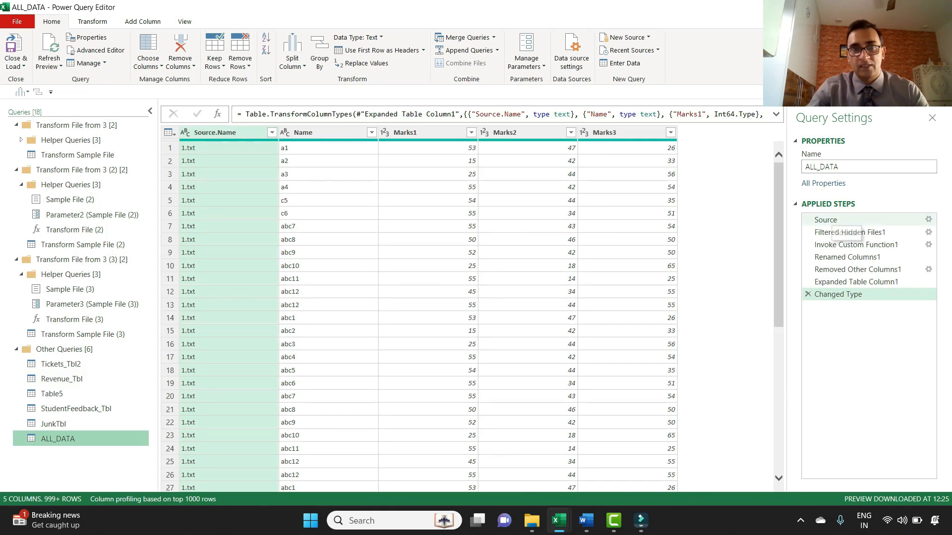
left_click(838, 222)
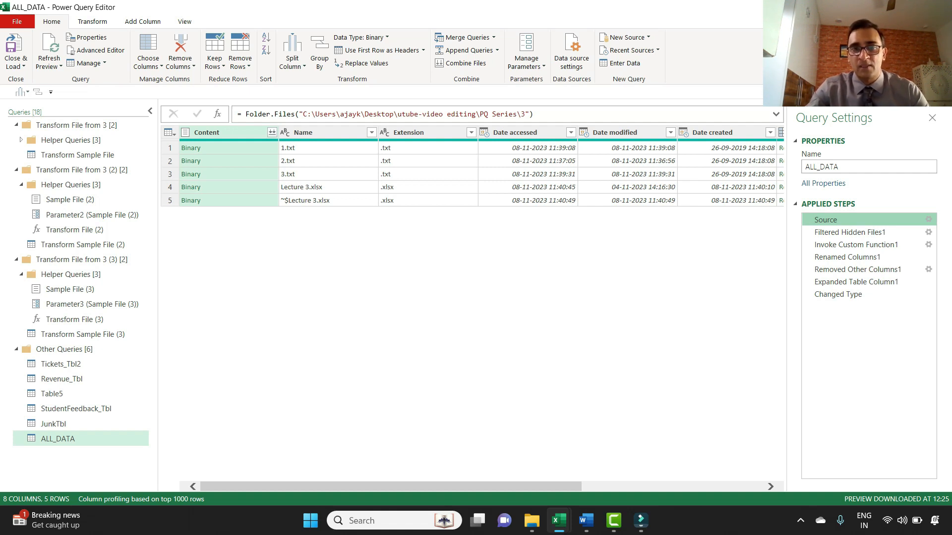
left_click(471, 133)
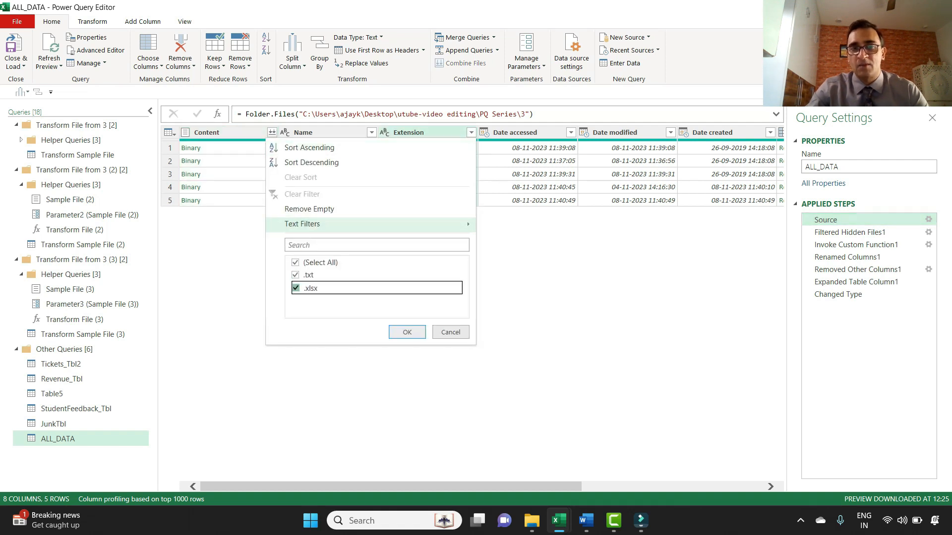
left_click(295, 287)
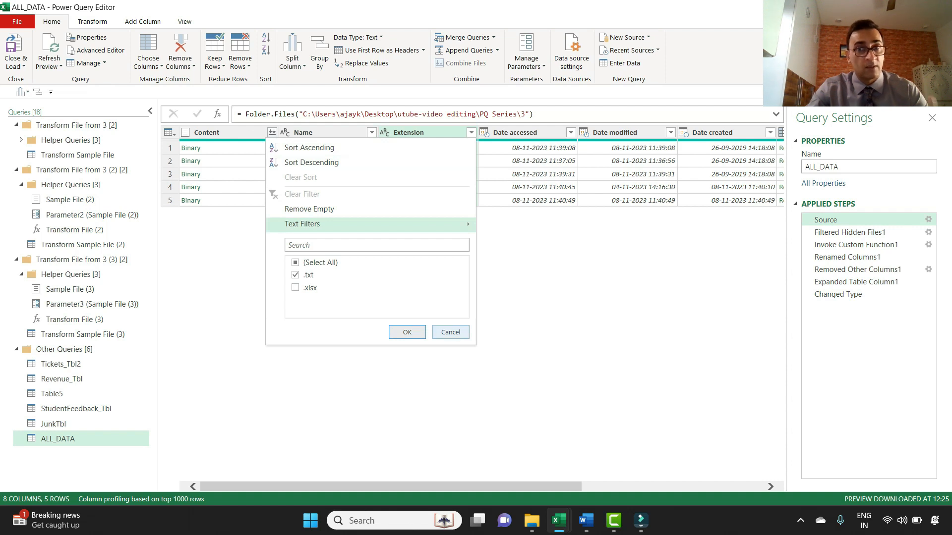
key("Escape")
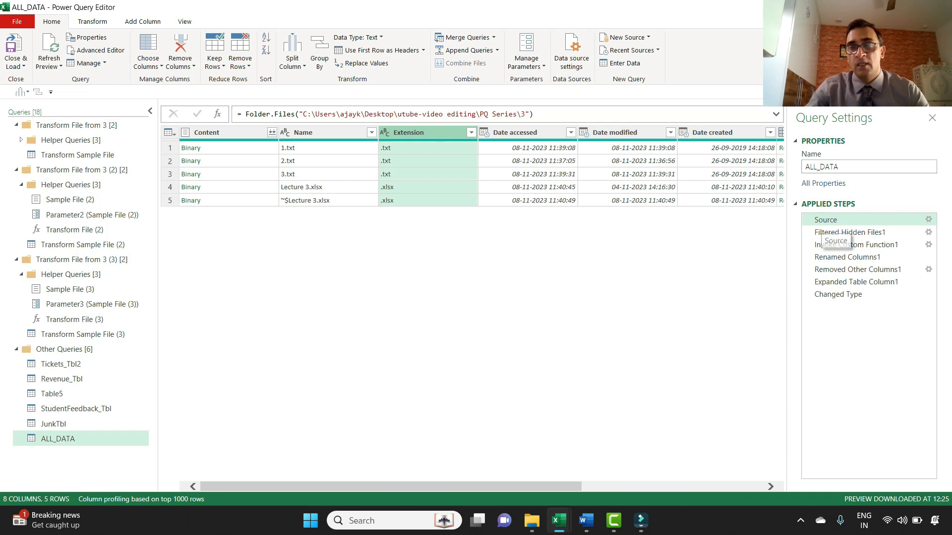
Examine the ALL_DATA applied steps from Source through Renamed Columns1, including the Invoke Custom Function1 formula
left_click(824, 221)
left_click(843, 232)
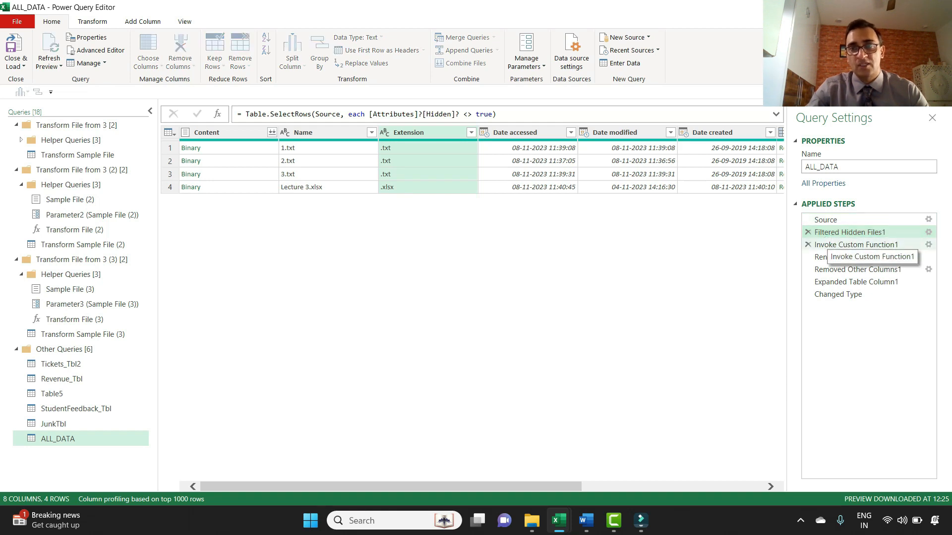
left_click(842, 245)
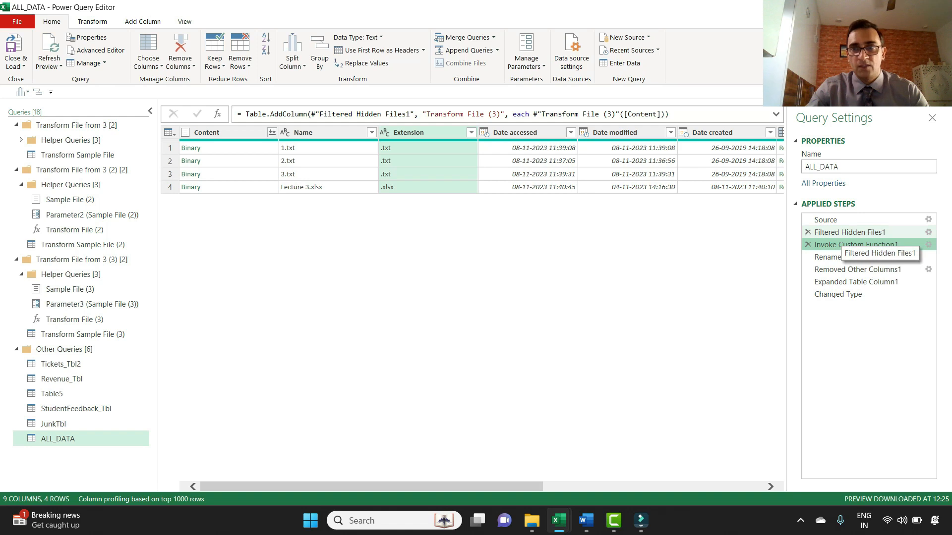
left_click(846, 256)
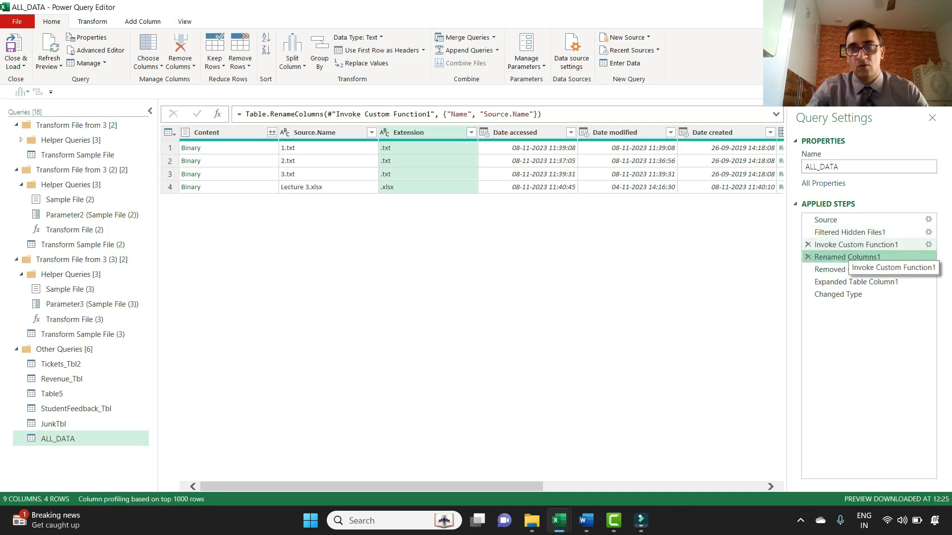
left_click(849, 246)
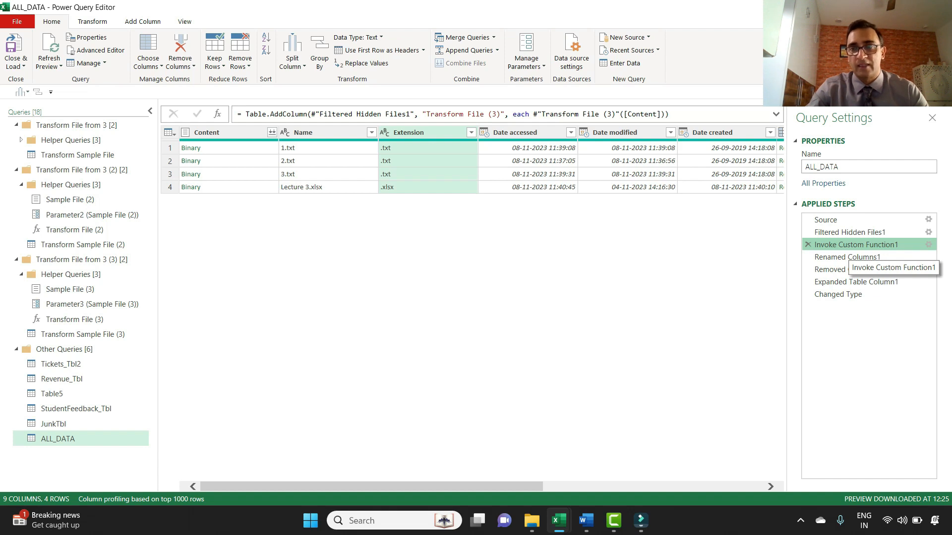
Trace the Changed Type formula's reference back through the Expanded Table Column1 and Removed Other Columns1 steps
left_click(838, 295)
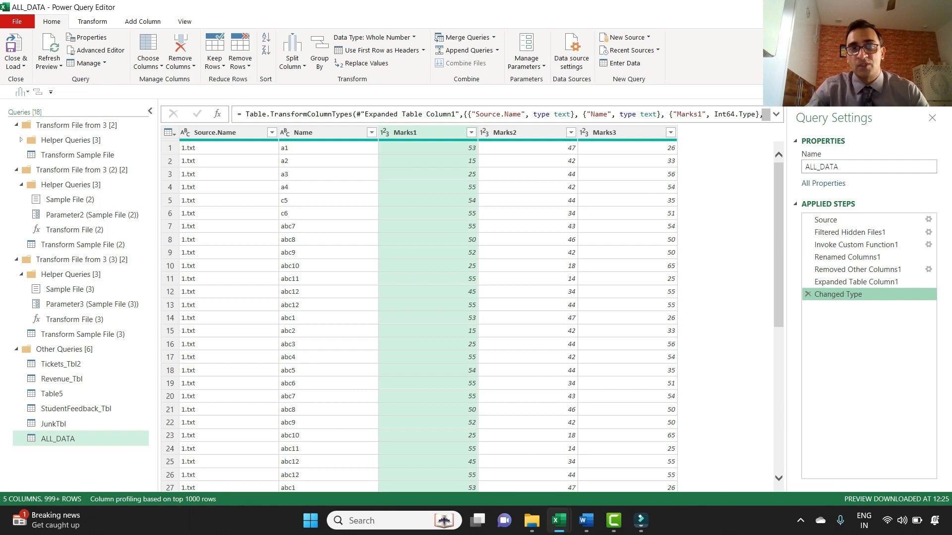
left_click(365, 114)
left_click_drag(365, 114, 453, 114)
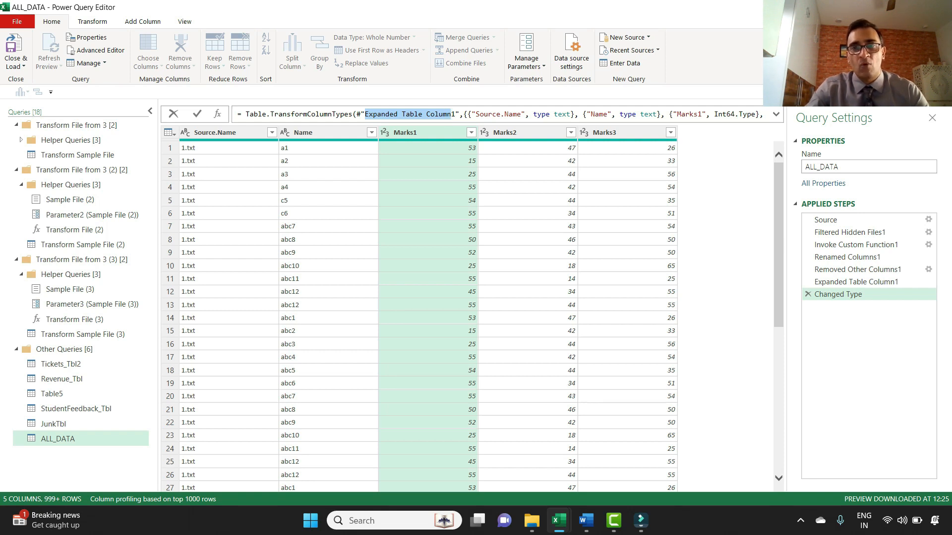
left_click(856, 282)
left_click(857, 282)
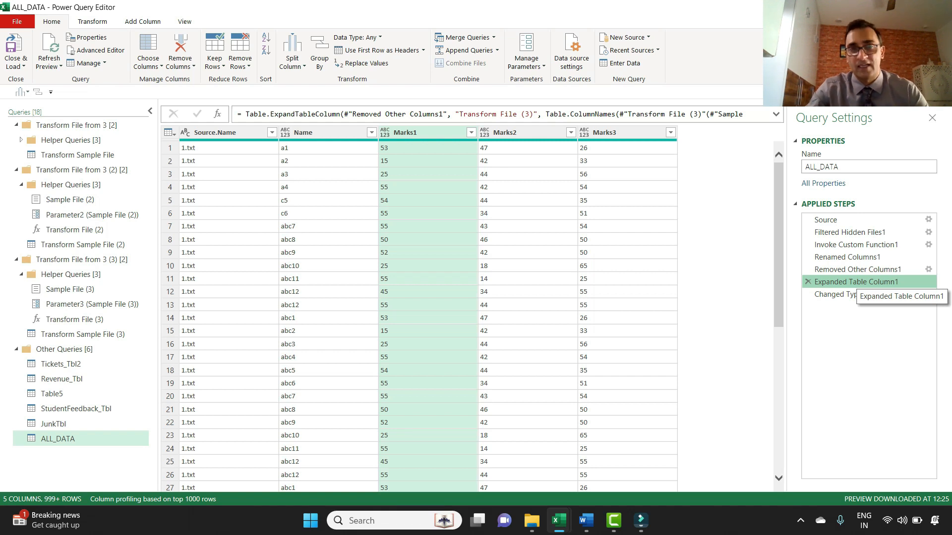
left_click(816, 271)
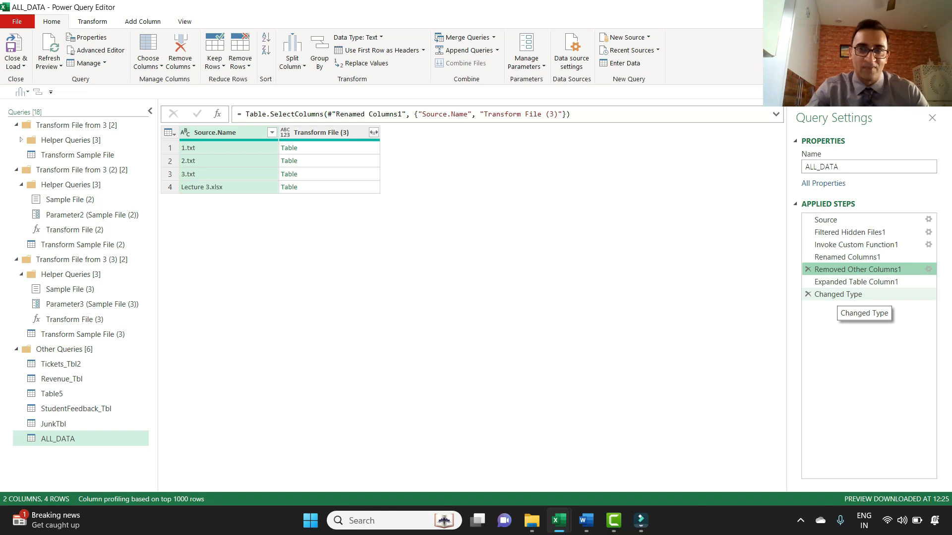
Insert a filter directly after the Source step of ALL_DATA that excludes .xlsx and keeps only .txt in the Extension column
left_click(826, 220)
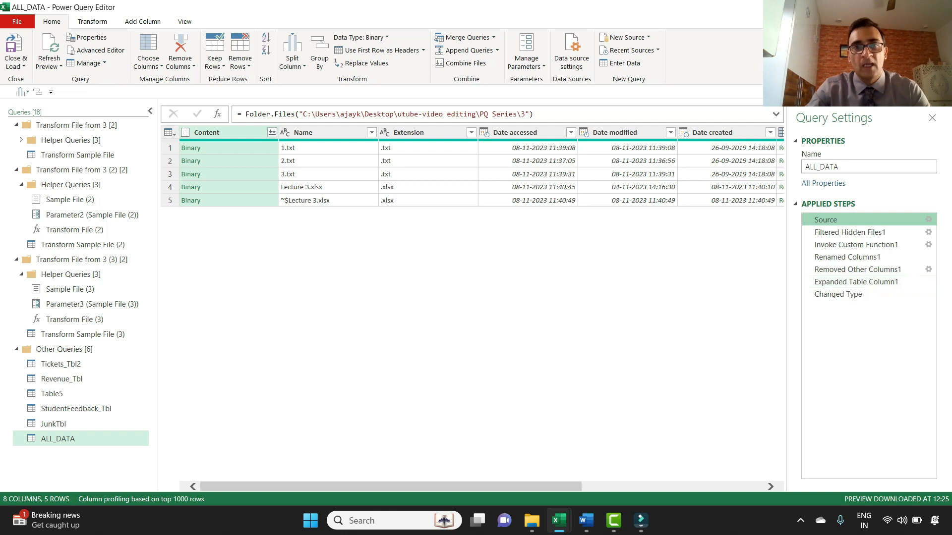
left_click(471, 133)
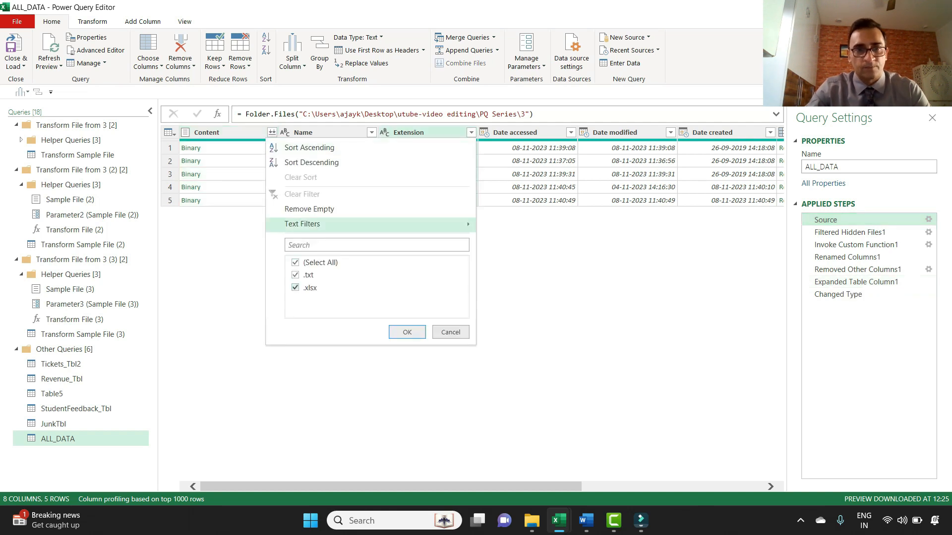
left_click(295, 288)
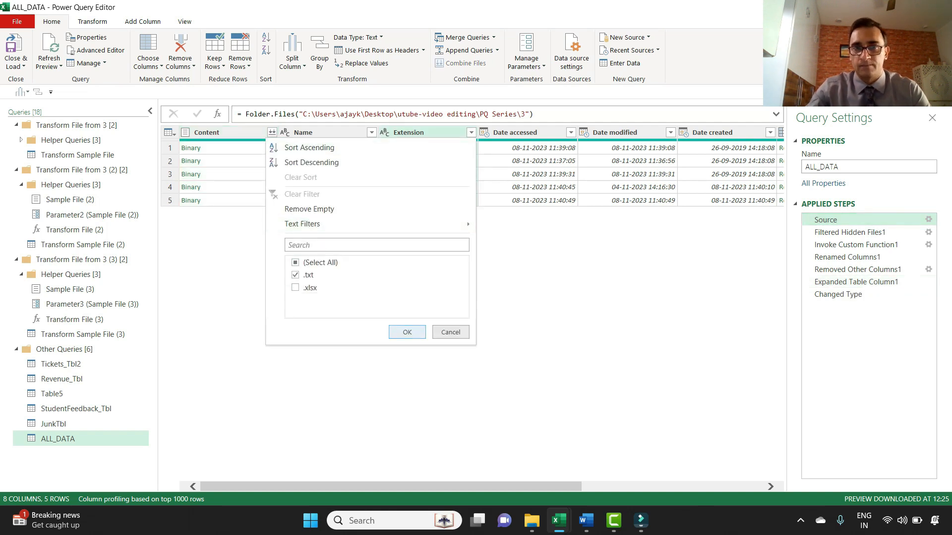
left_click(407, 333)
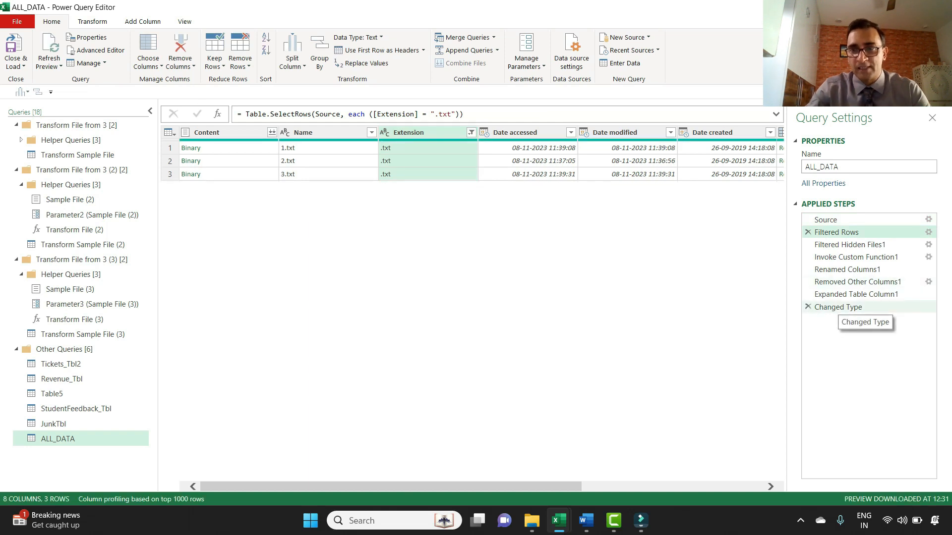
Check the full list of Source.Name values at the Changed Type step without applying a filter
left_click(842, 307)
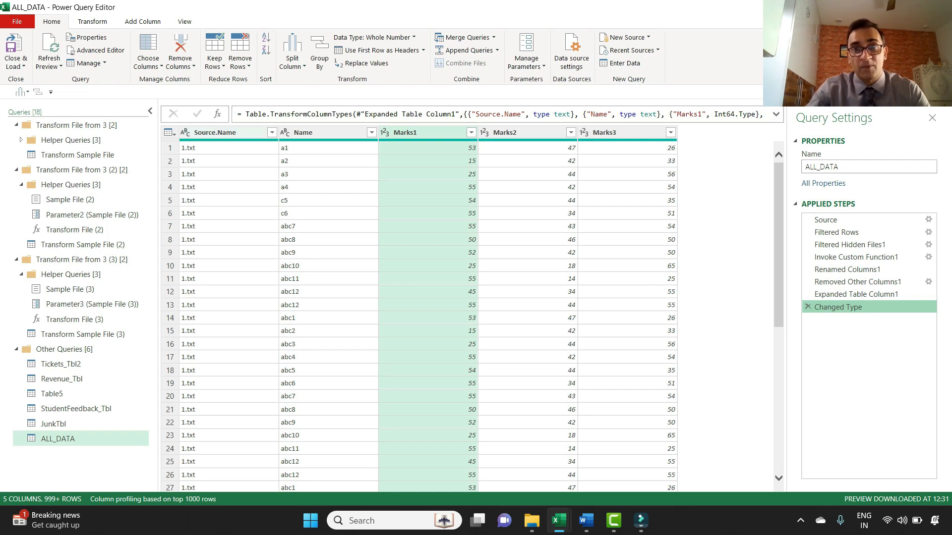
left_click(272, 133)
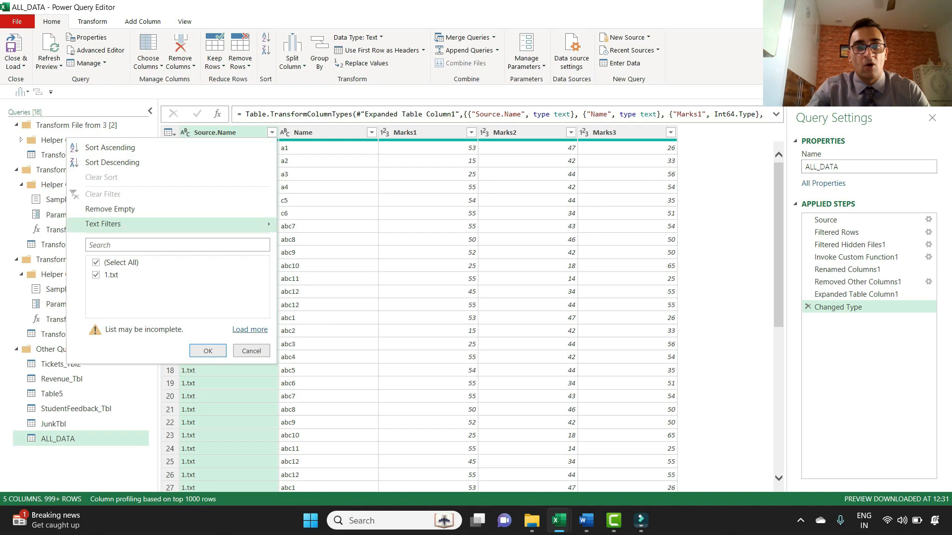
left_click(250, 330)
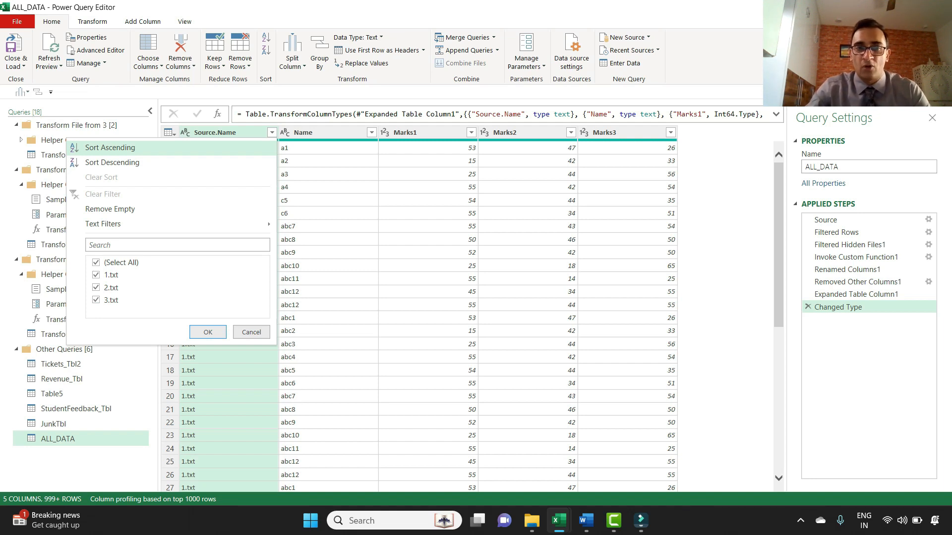
left_click(252, 332)
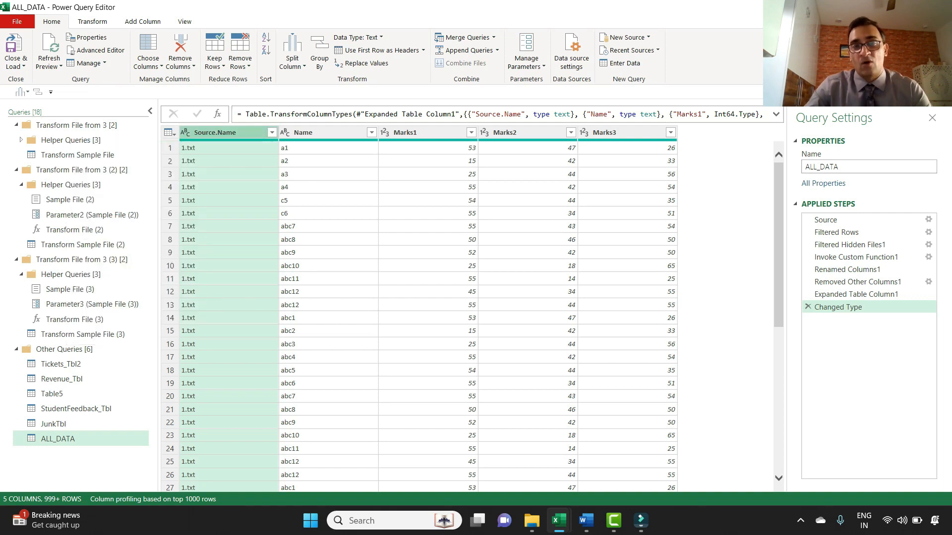
Walk through the ALL_DATA applied steps in order from Source and Filtered Rows to Expanded Table Column1
left_click(825, 221)
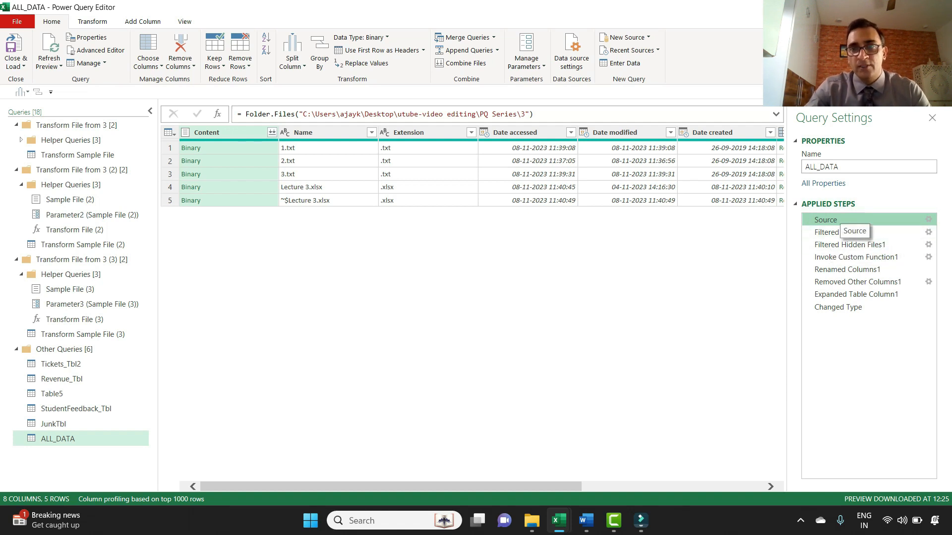
left_click(836, 233)
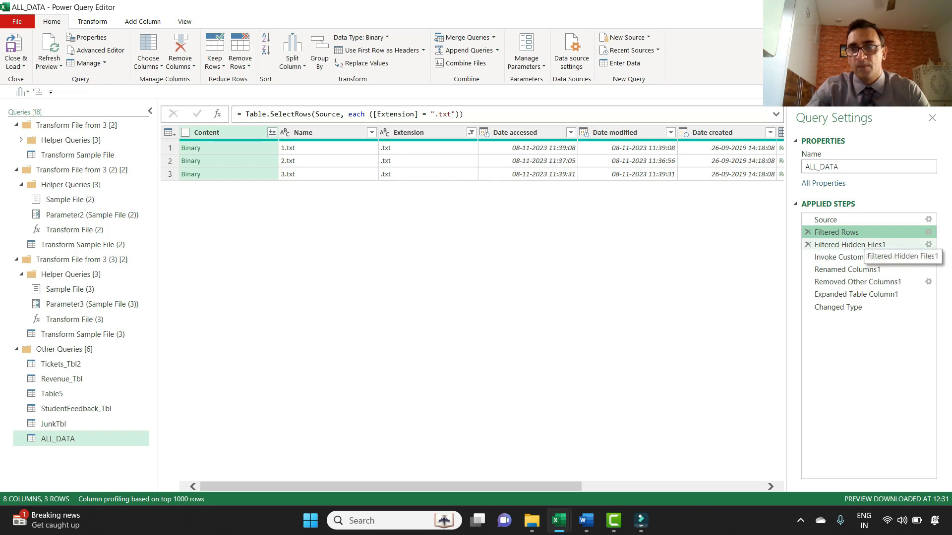
left_click(850, 244)
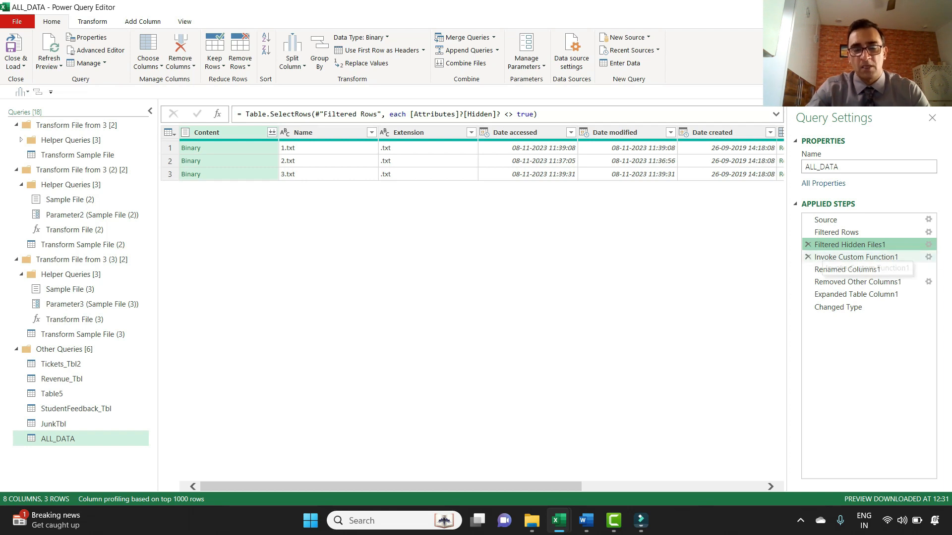
left_click(824, 256)
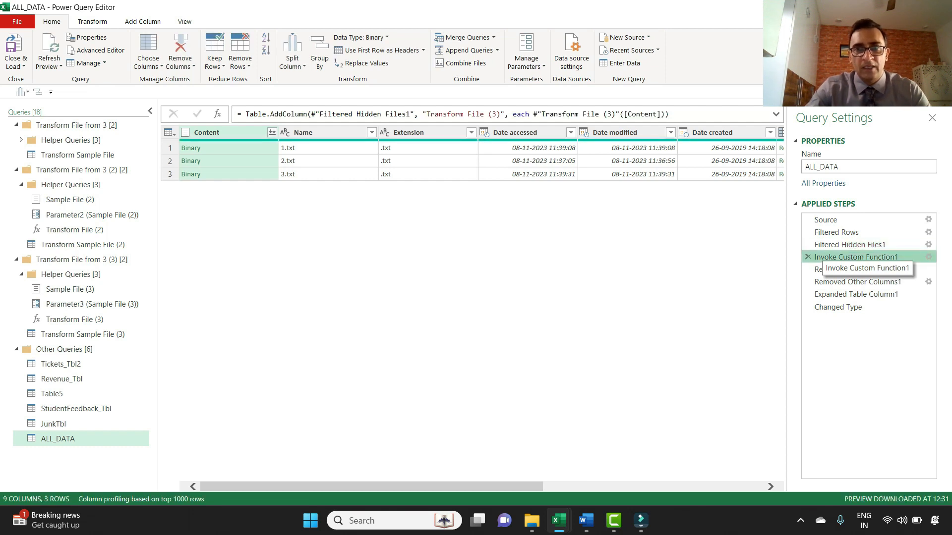
left_click(838, 270)
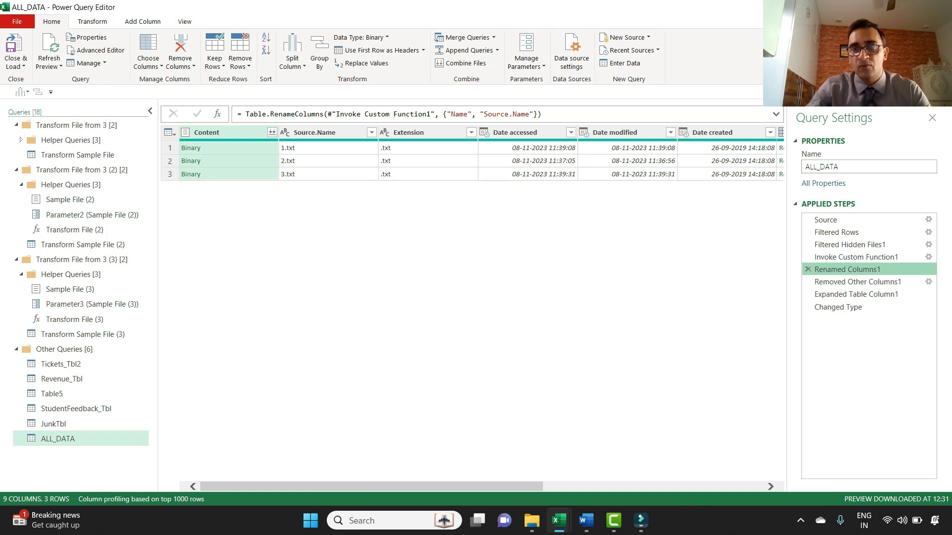
left_click(853, 281)
left_click(856, 294)
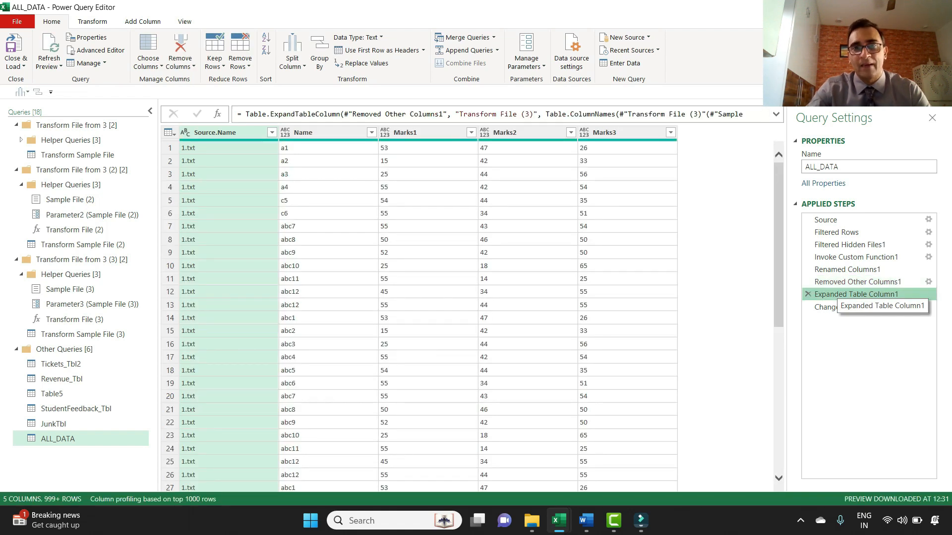
Review the Changed Type step of ALL_DATA, plus each applied step from Source through Renamed Columns1
left_click(849, 307)
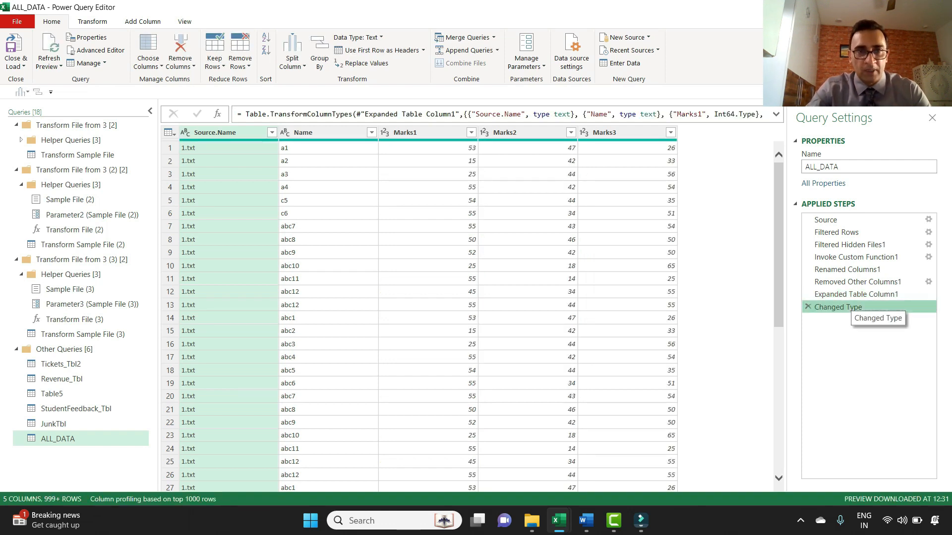
left_click(826, 220)
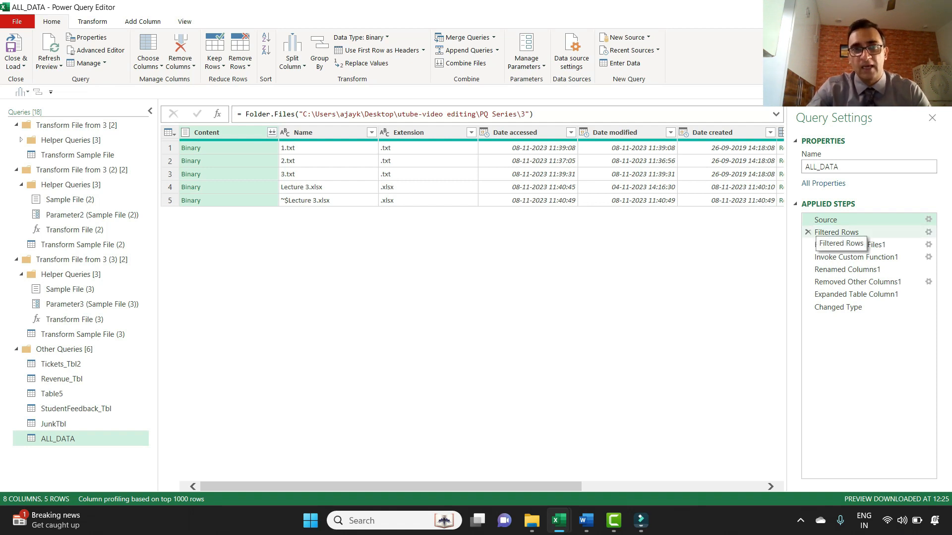
left_click(837, 233)
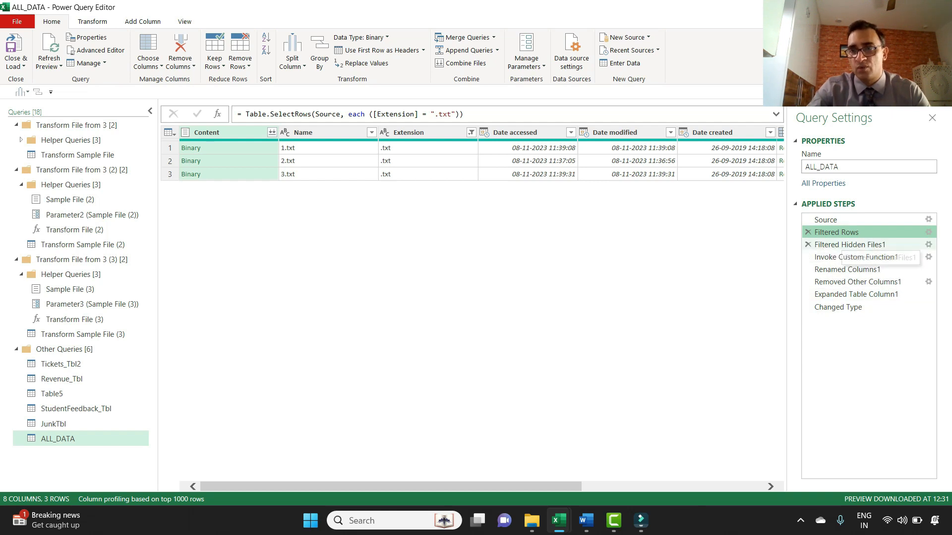
left_click(842, 247)
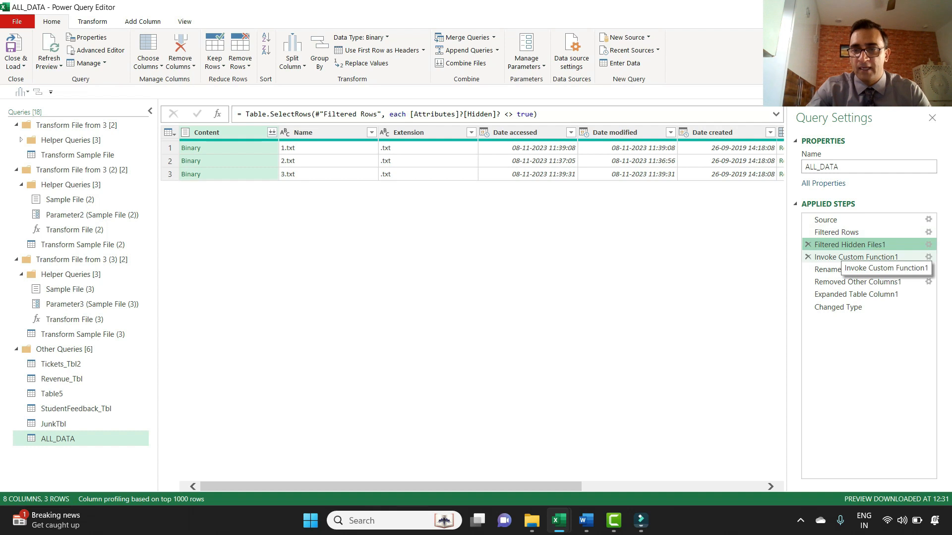
left_click(843, 258)
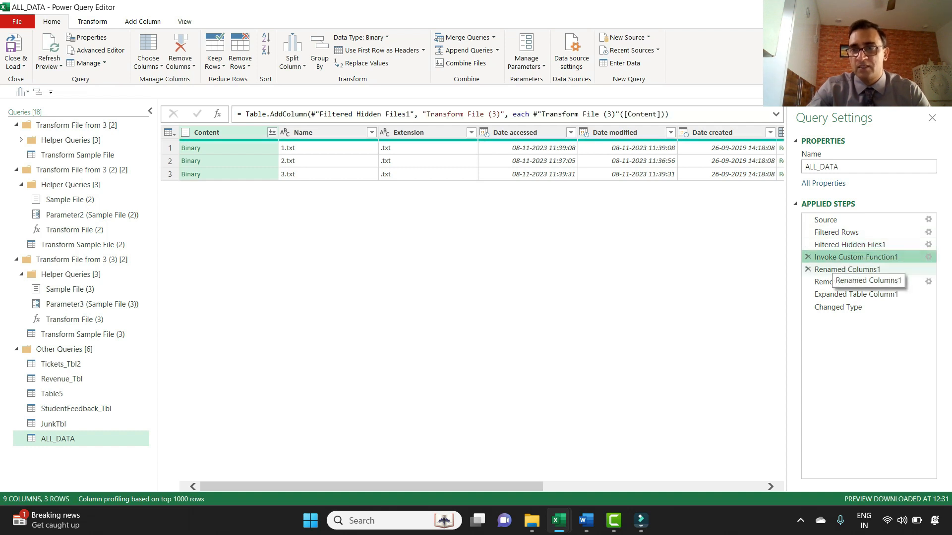
left_click(843, 270)
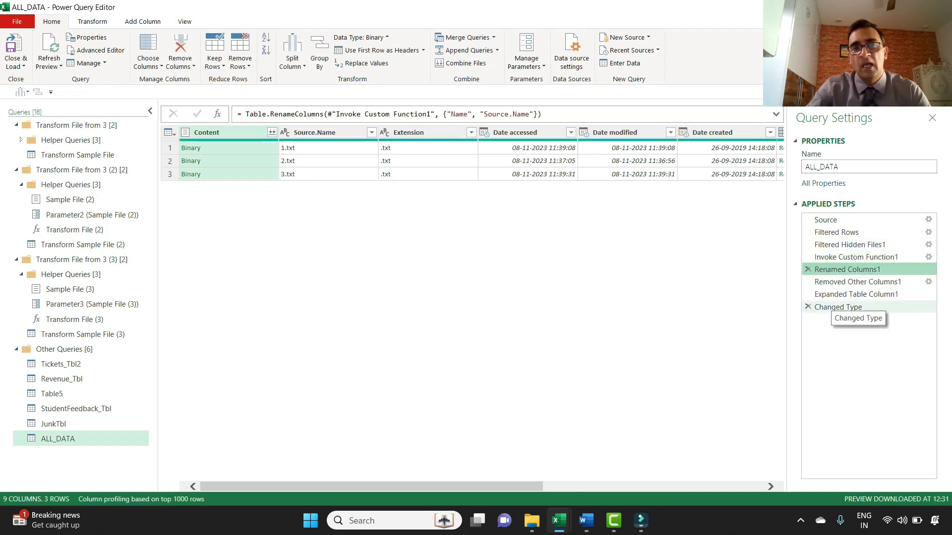
Exclude 2.txt from the Source.Name column after the Changed Type step, and close the editor keeping the changes
left_click(838, 308)
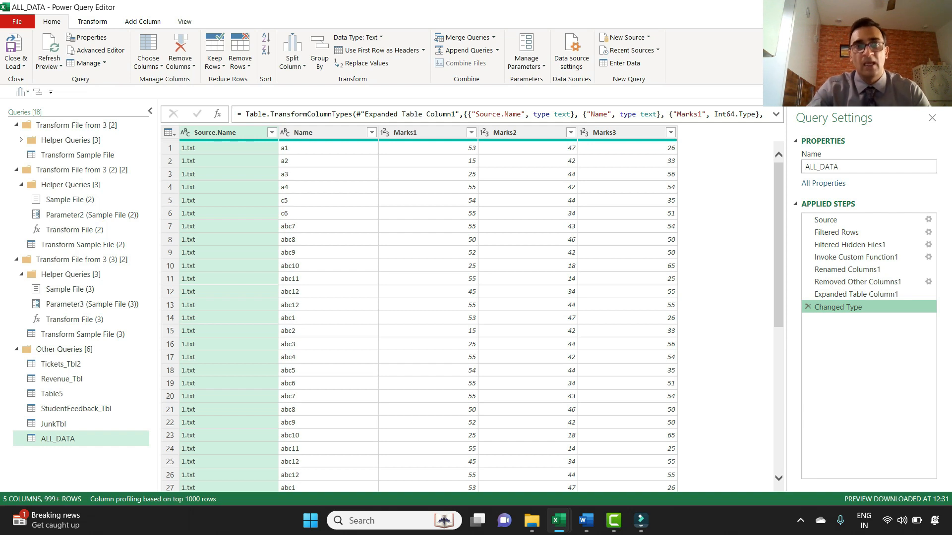
left_click(272, 132)
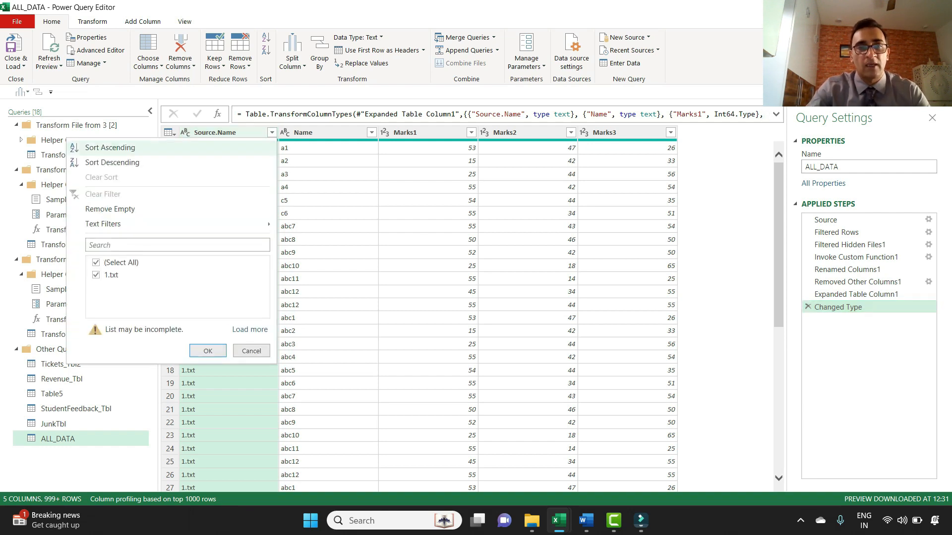
left_click(250, 330)
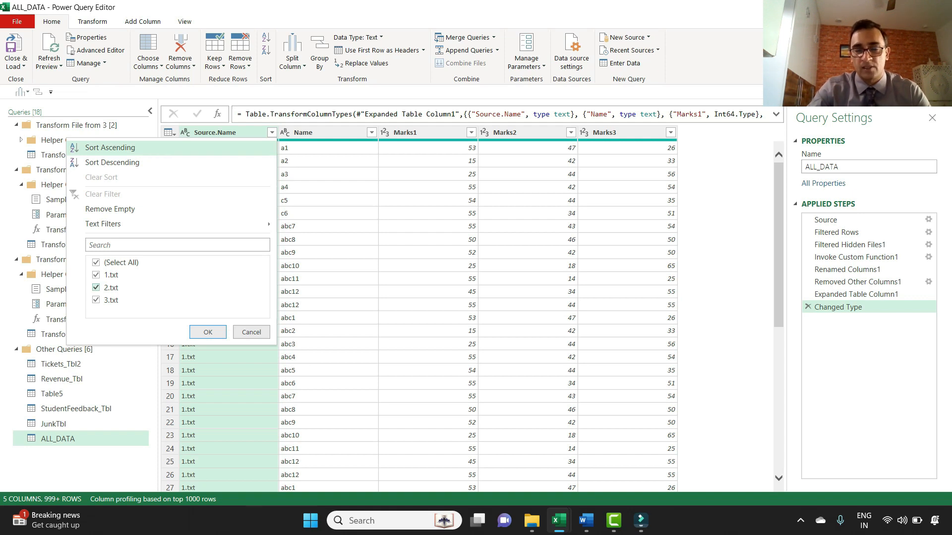
left_click(96, 288)
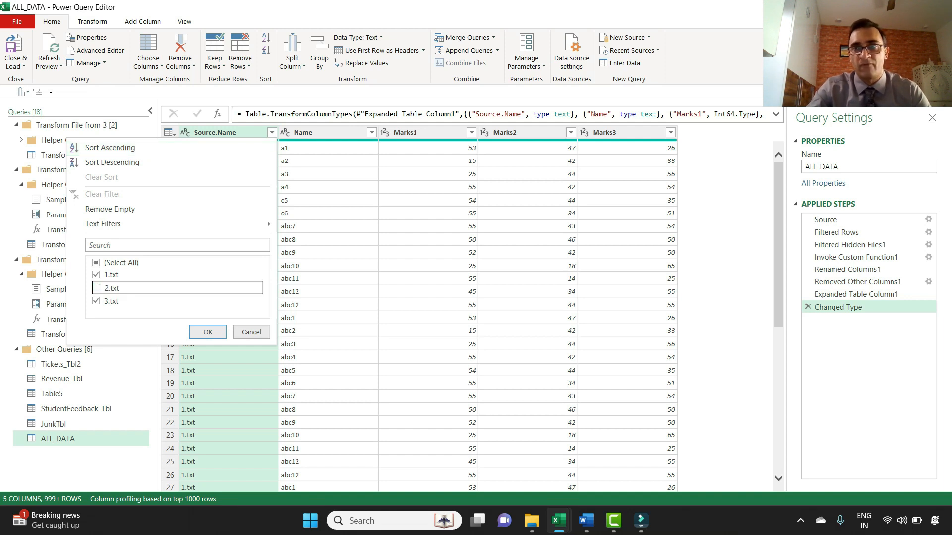
left_click(208, 332)
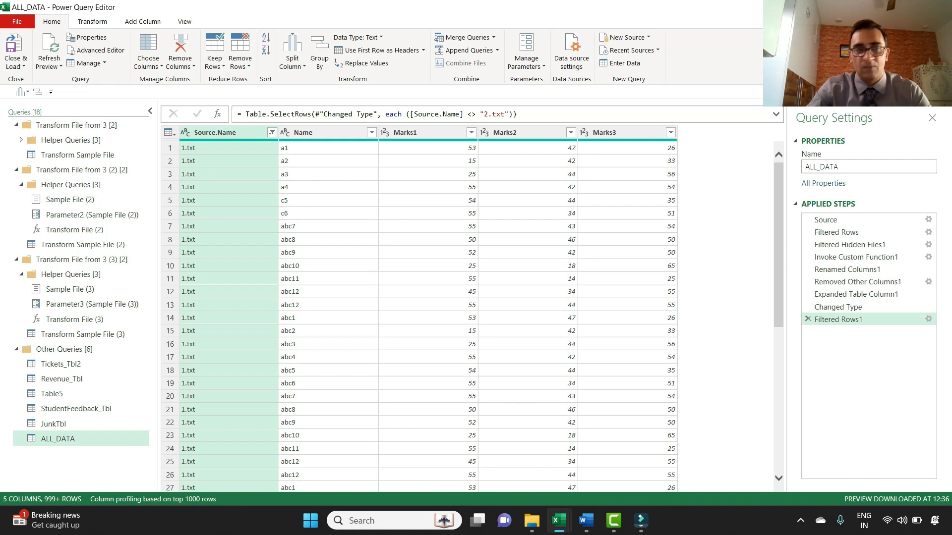
left_click(13, 62)
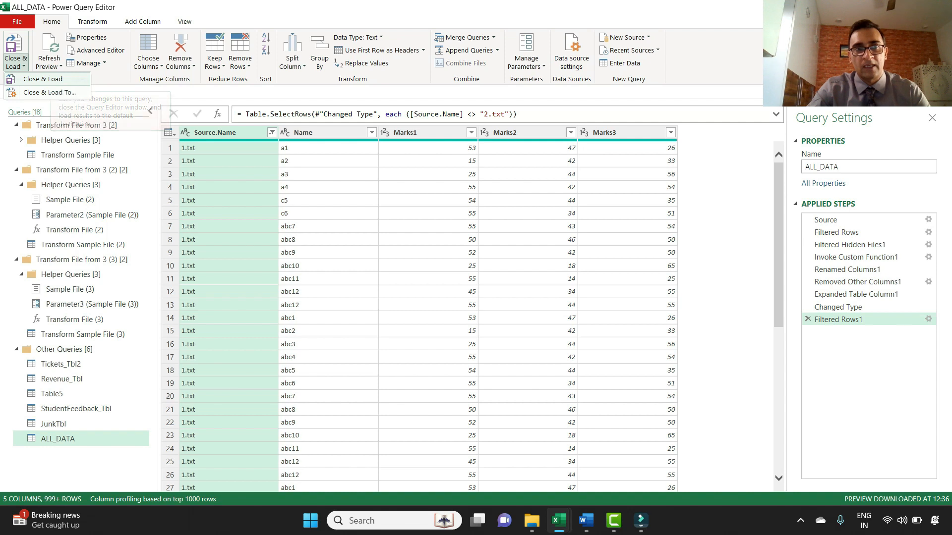
left_click(42, 79)
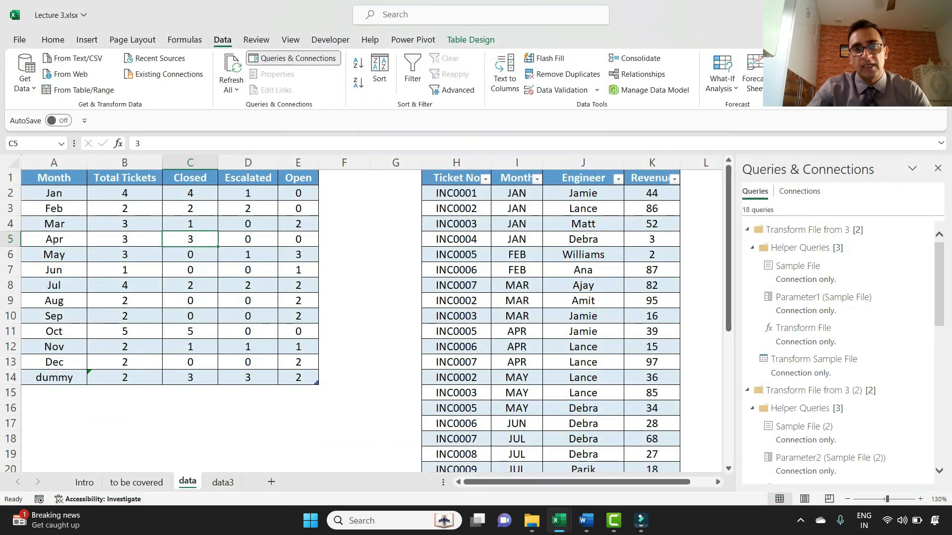
Load the ALL_DATA query as a table on a new worksheet instead of a connection only
left_click(395, 239)
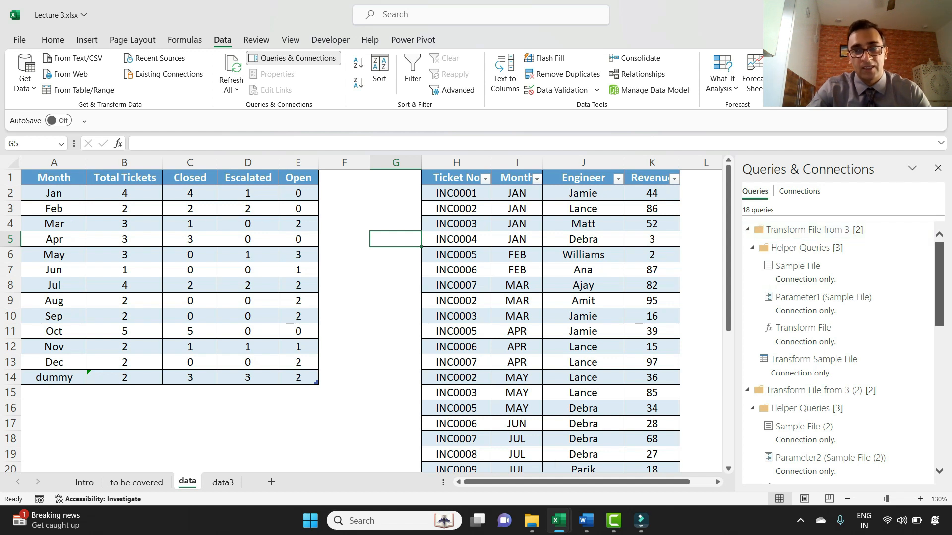
scroll(838, 347, "down", 10)
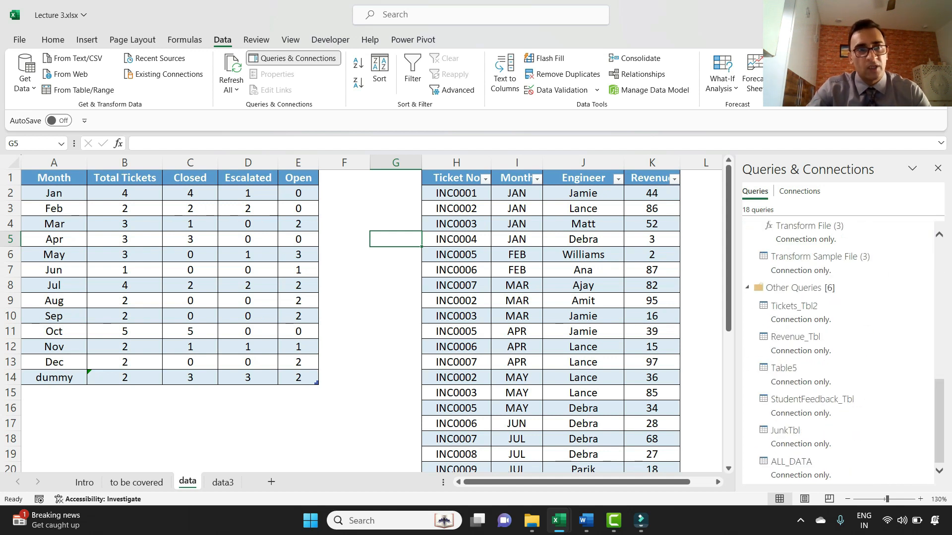
left_click(818, 469)
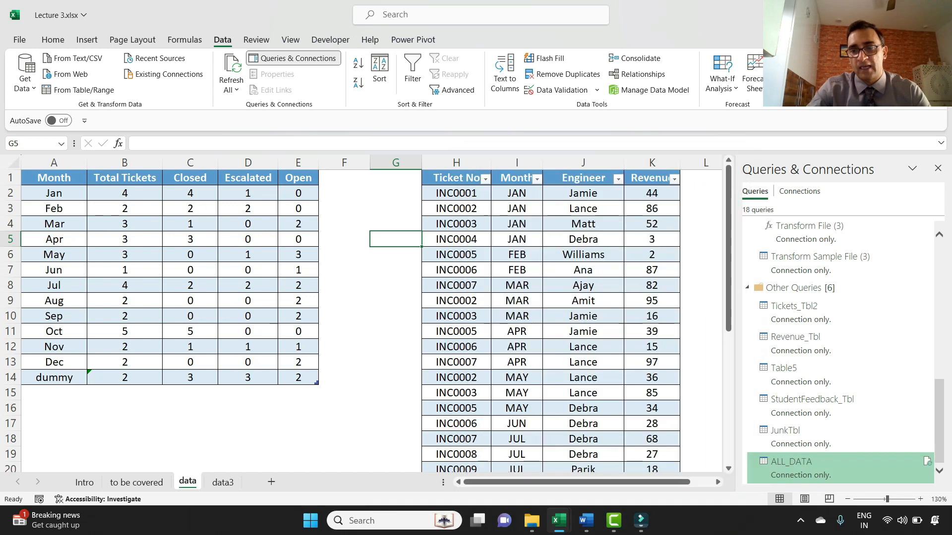
right_click(803, 469)
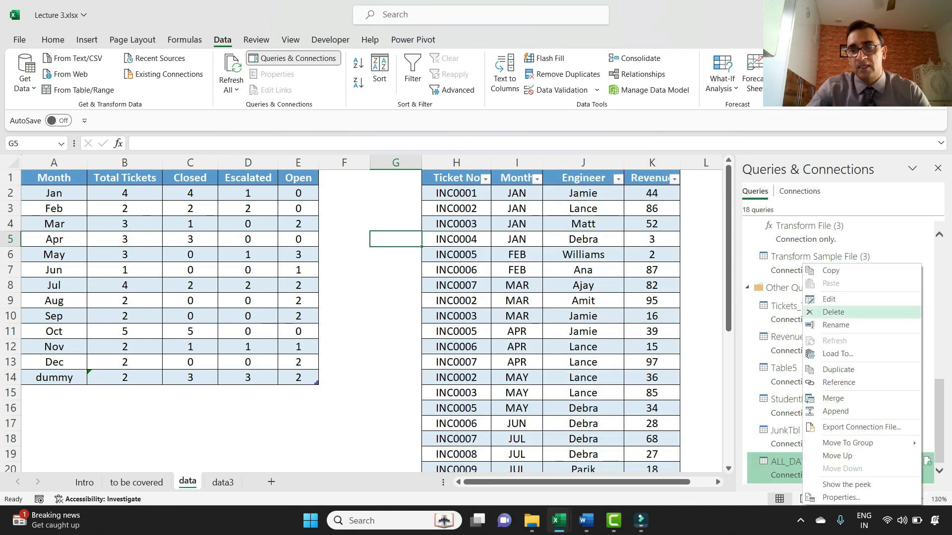
left_click(837, 354)
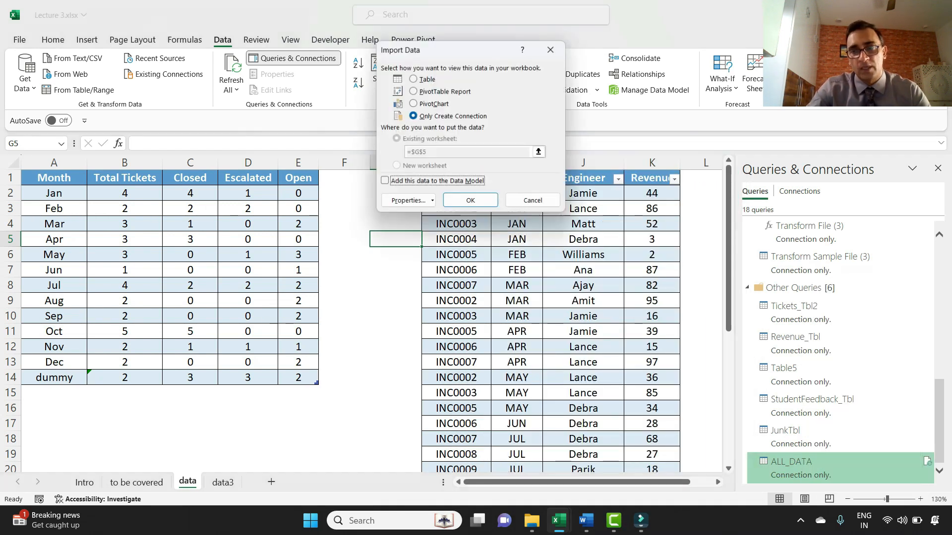
left_click(413, 79)
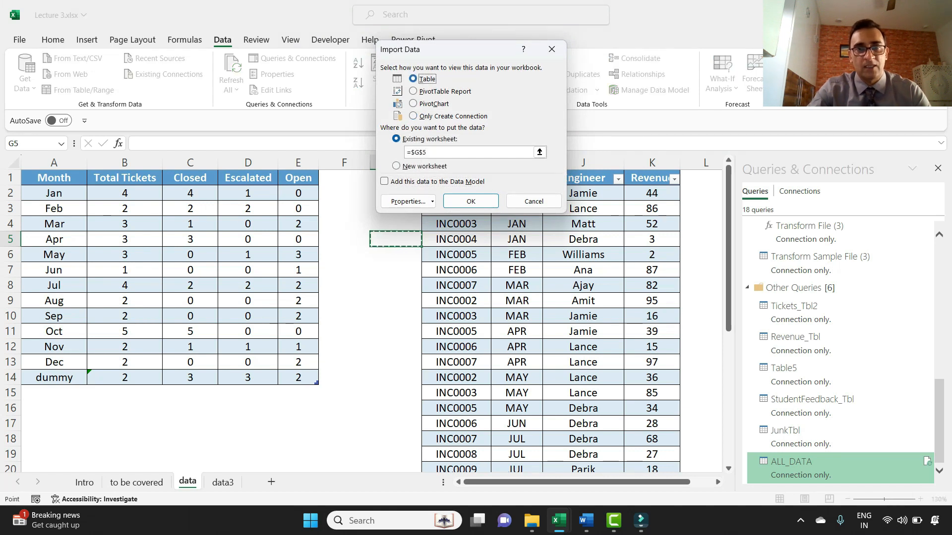
left_click(471, 201)
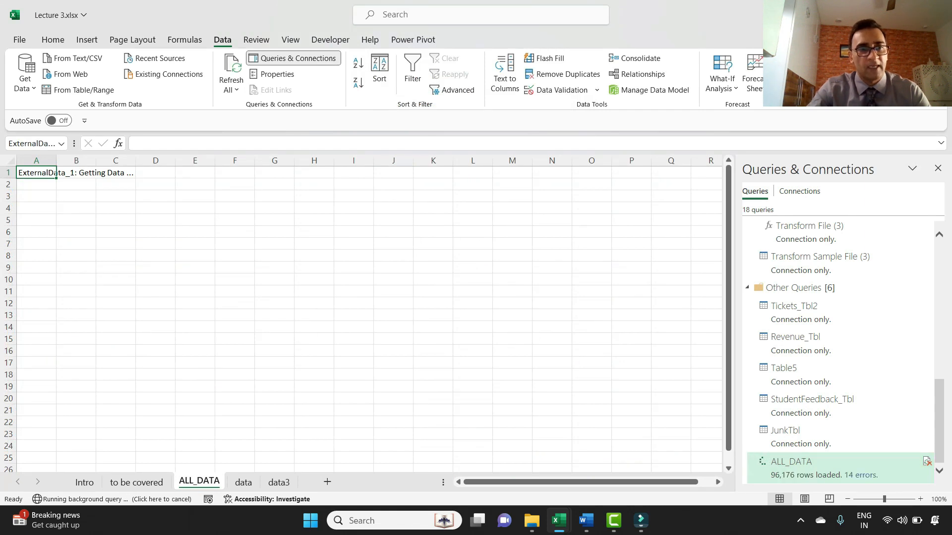
Inspect the first and last rows of the loaded ALL_DATA table
left_click(36, 232)
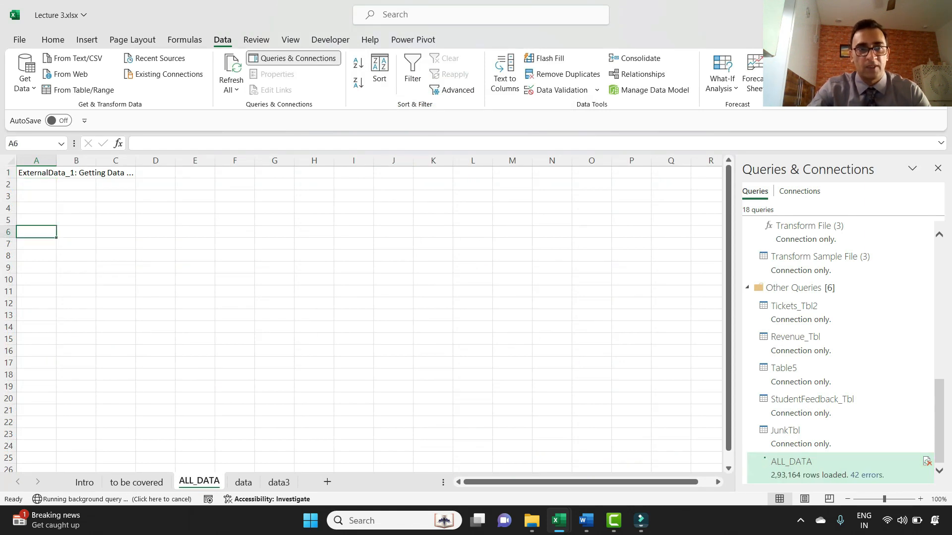
left_click(55, 172)
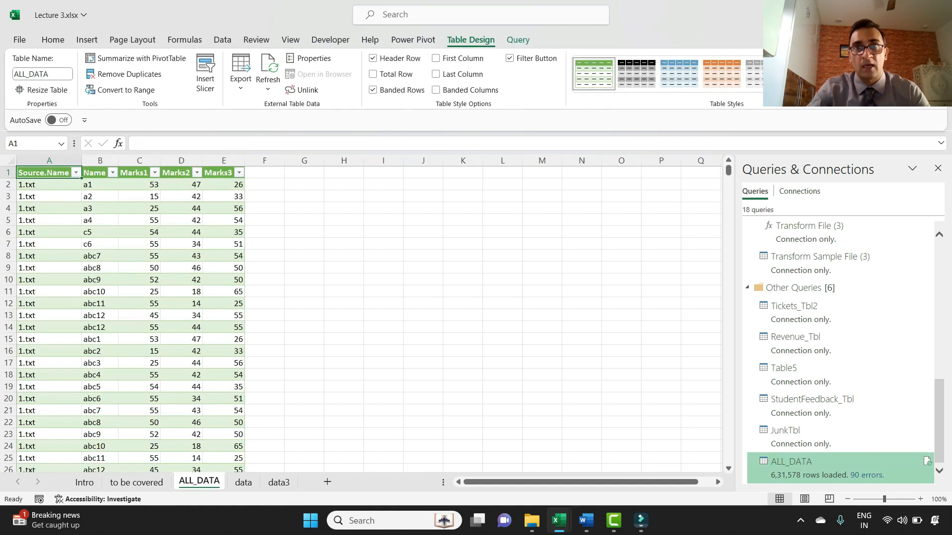
left_click(49, 196)
left_click(50, 243)
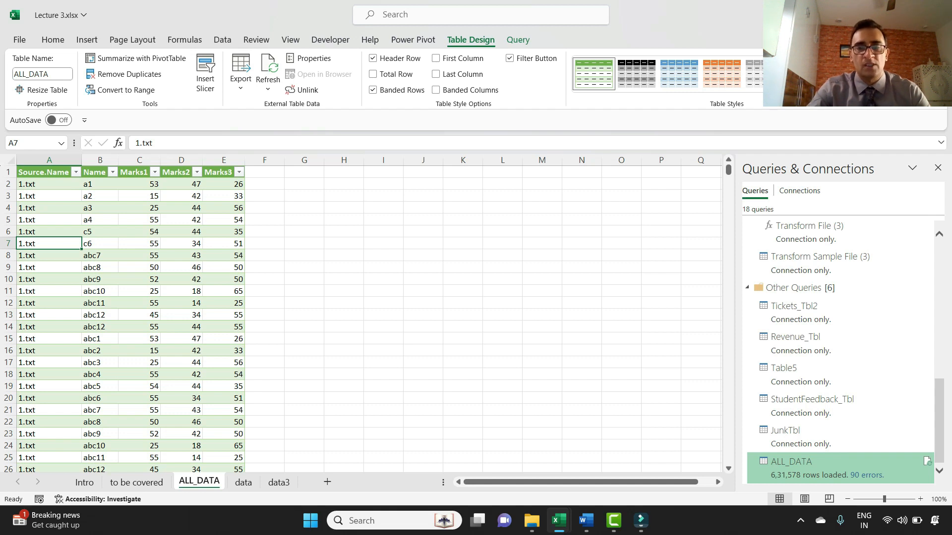
key("ctrl+Down")
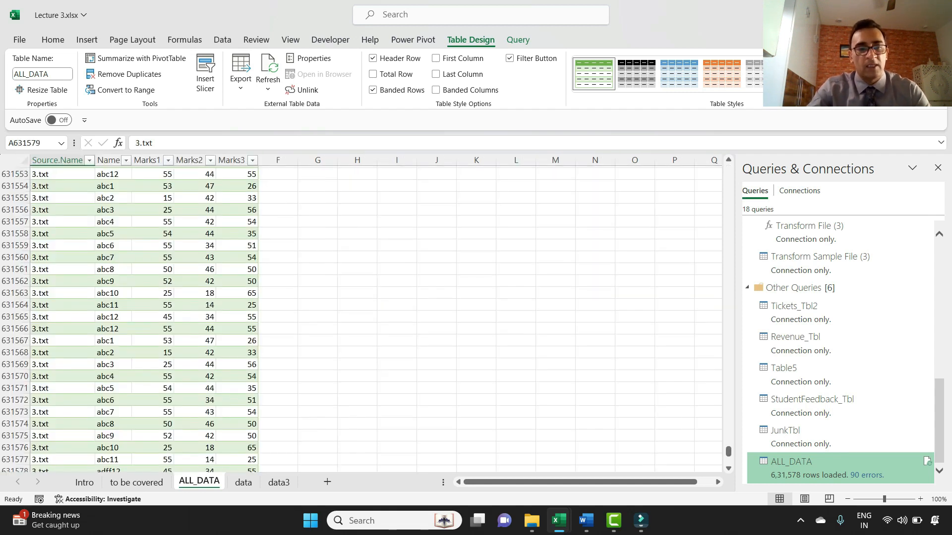
key("Down")
key("Up")
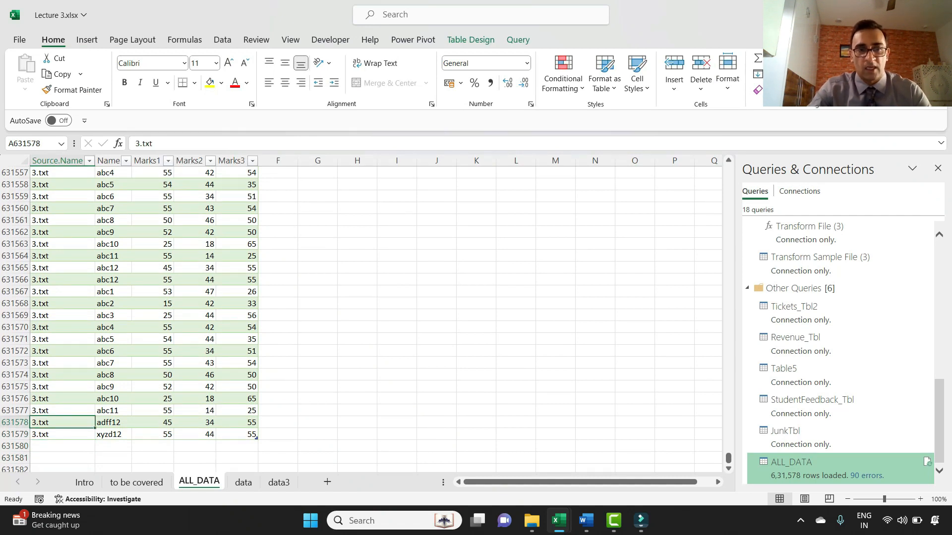
Check which file names the Source.Name column's filter list offers in the loaded table, without applying a filter
key("ctrl+Home")
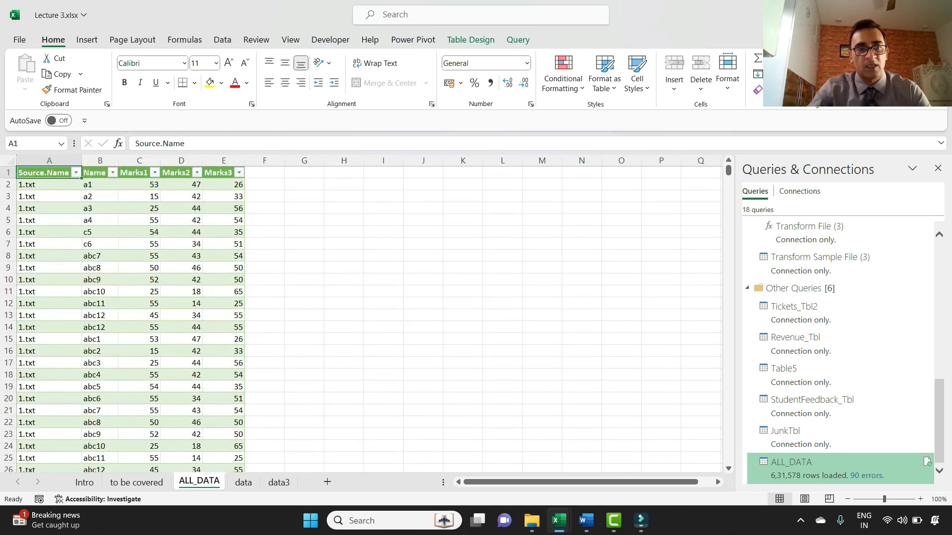
key("alt+Down")
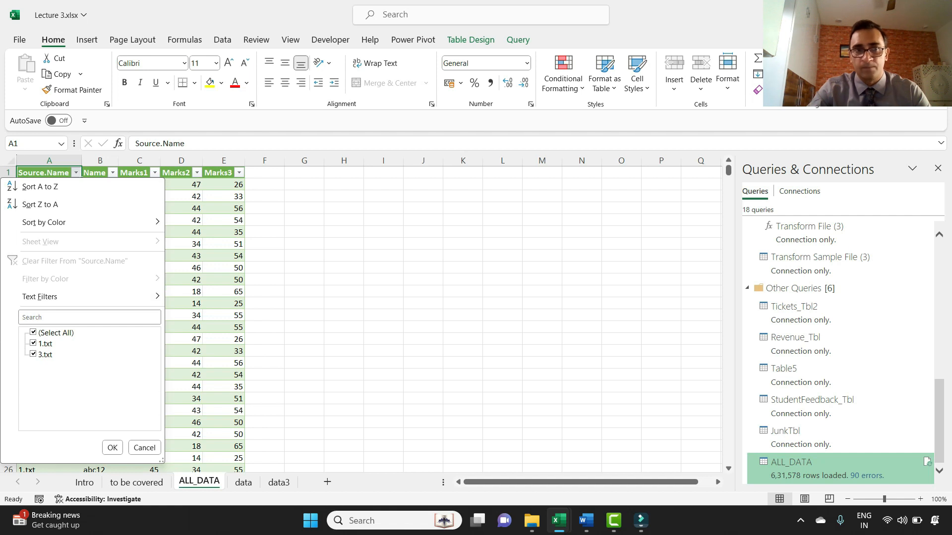
key("Tab")
left_click(183, 196)
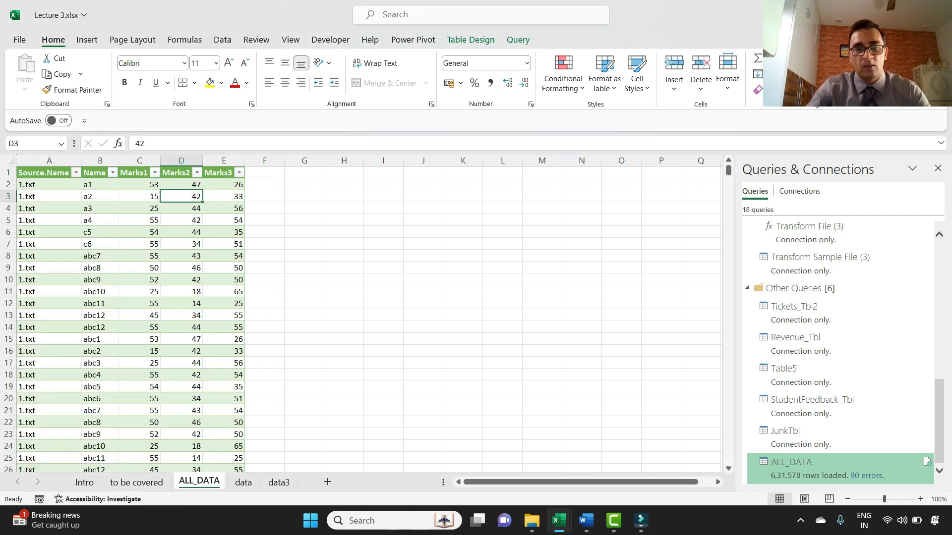
Delete the ALL_DATA worksheet permanently
right_click(203, 482)
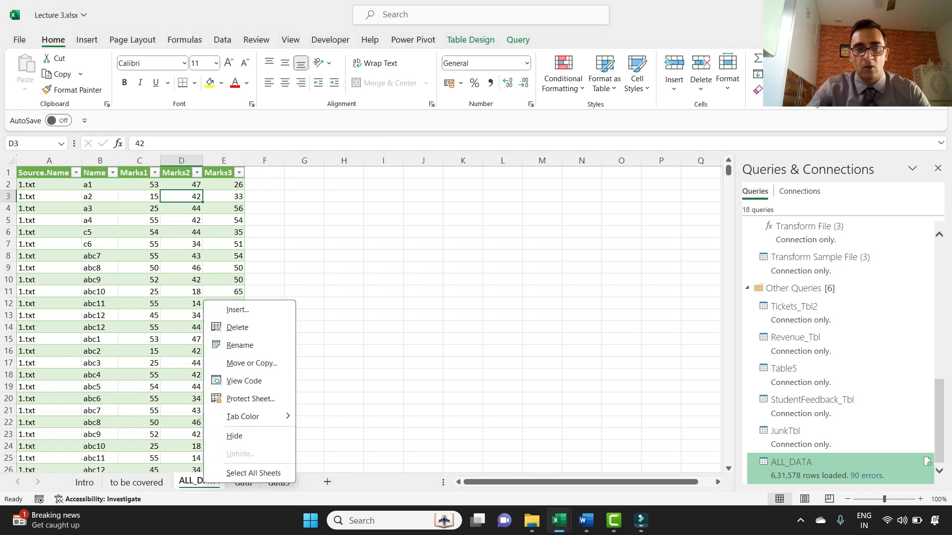
left_click(237, 327)
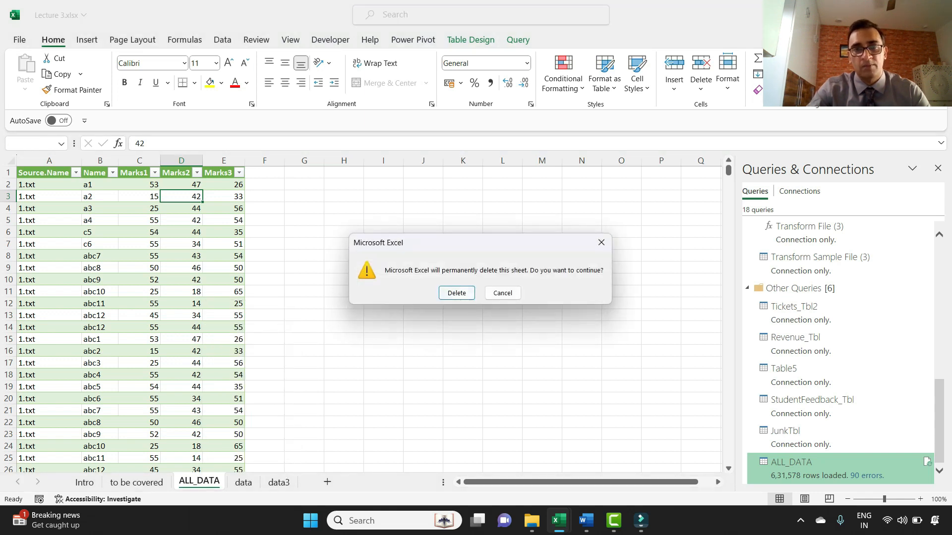
key("Return")
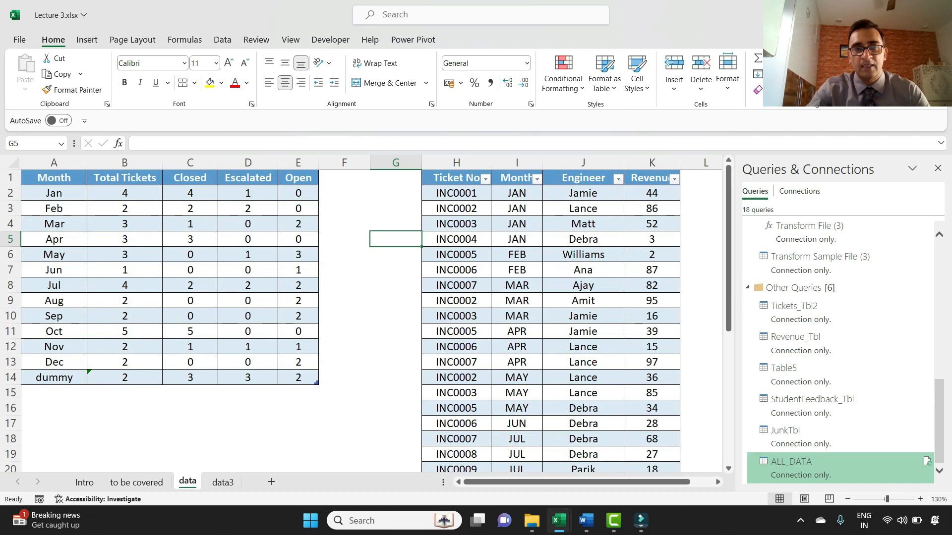
left_click(345, 363)
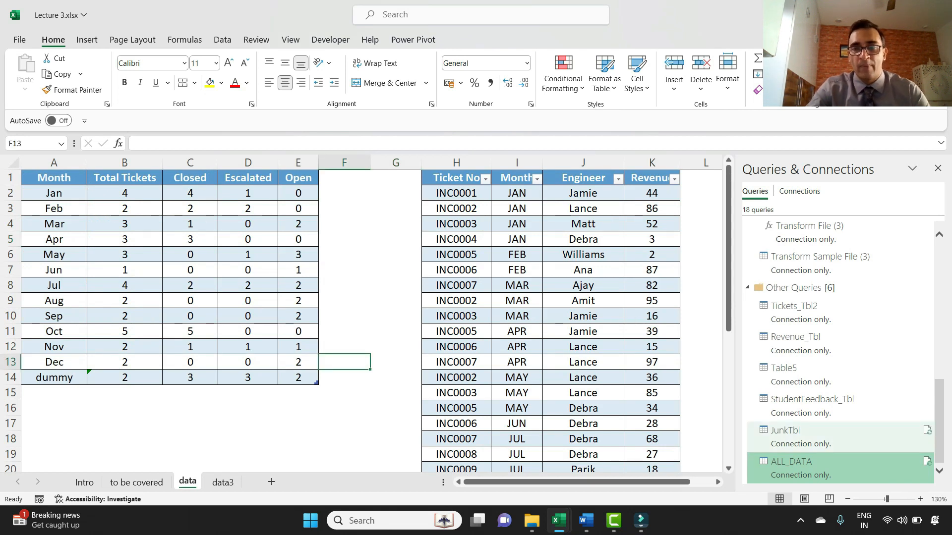
Preview the ALL_DATA query in the workbook's query list and reopen it for editing
mouse_move(818, 469)
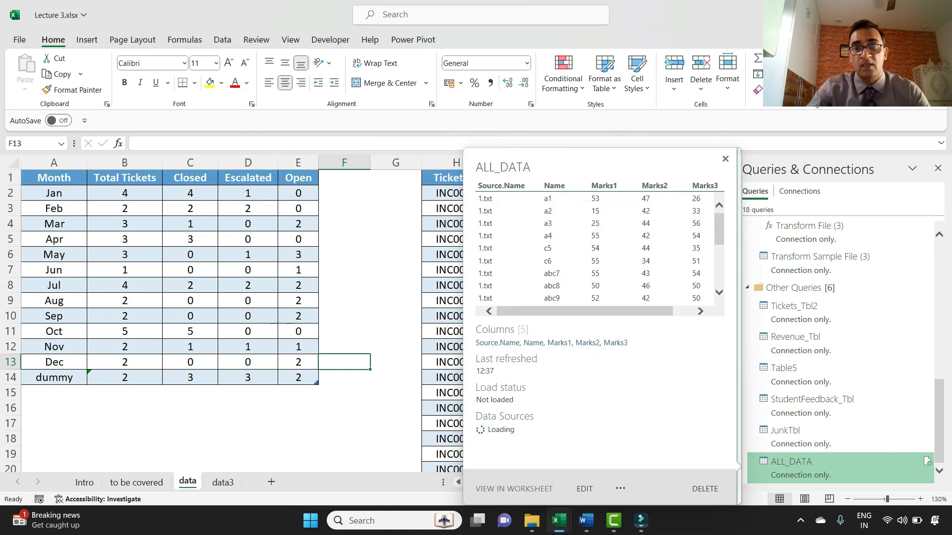
right_click(813, 469)
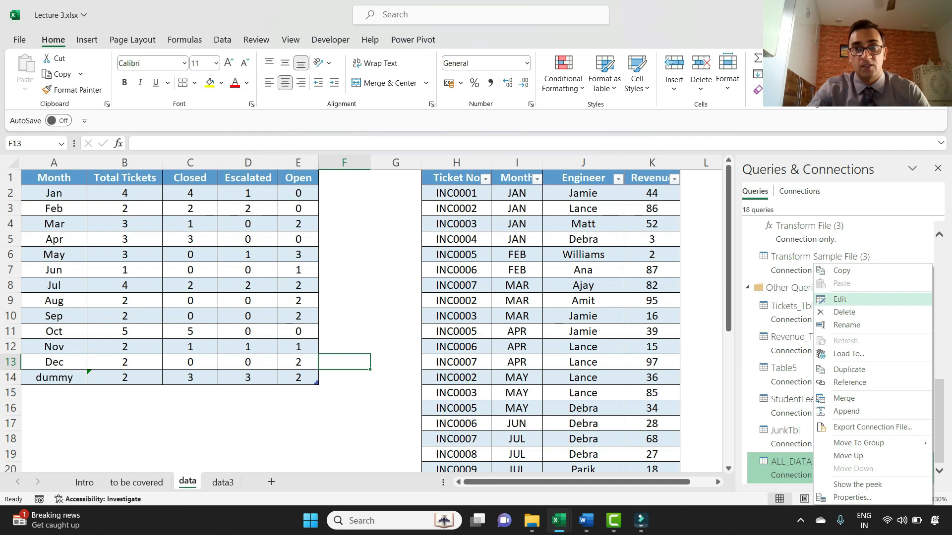
left_click(843, 299)
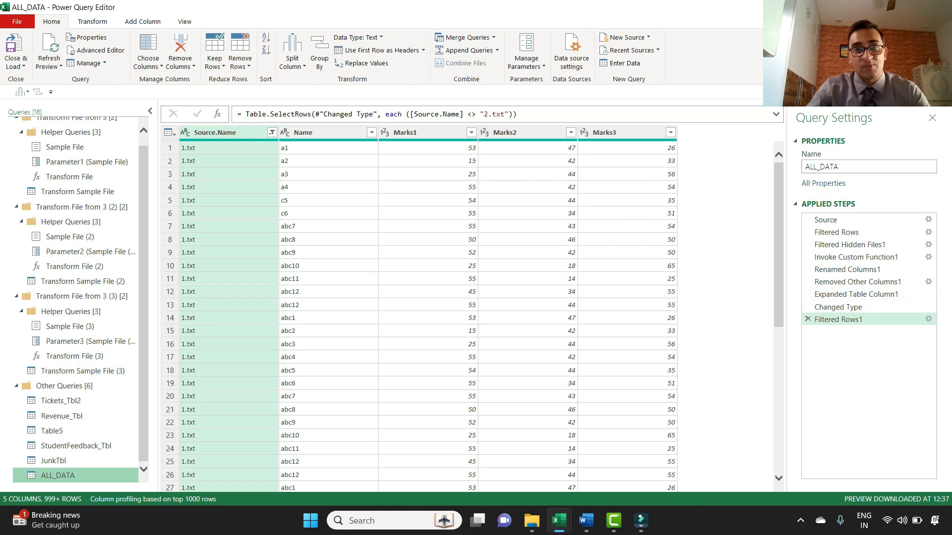
Check the full list of Source.Name filter values at ALL_DATA's Changed Type step without applying a filter, and return to the Filtered Rows1 step
left_click(831, 321)
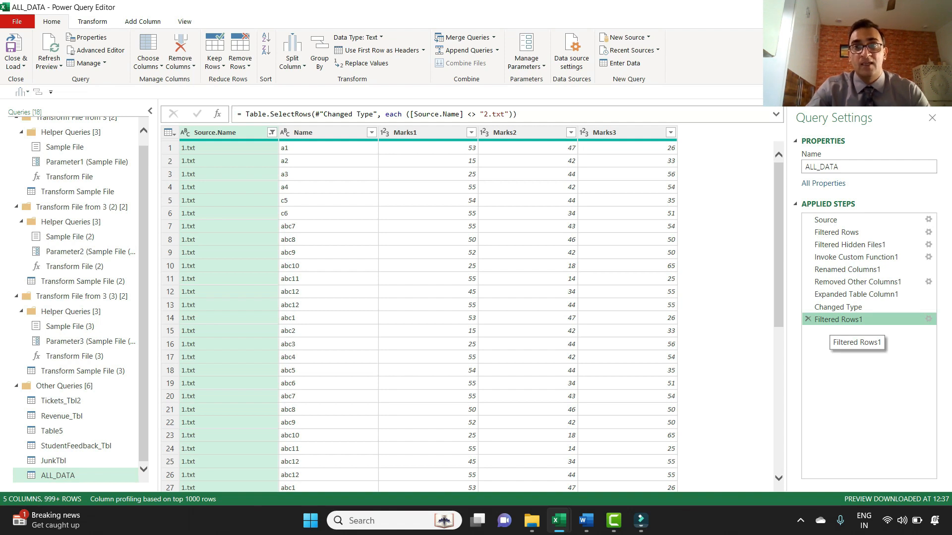
left_click(841, 308)
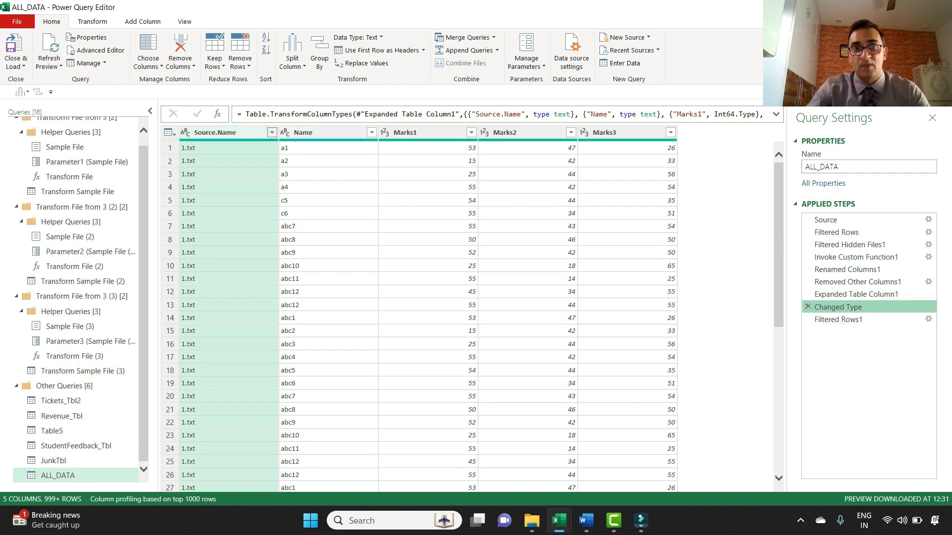
left_click(271, 133)
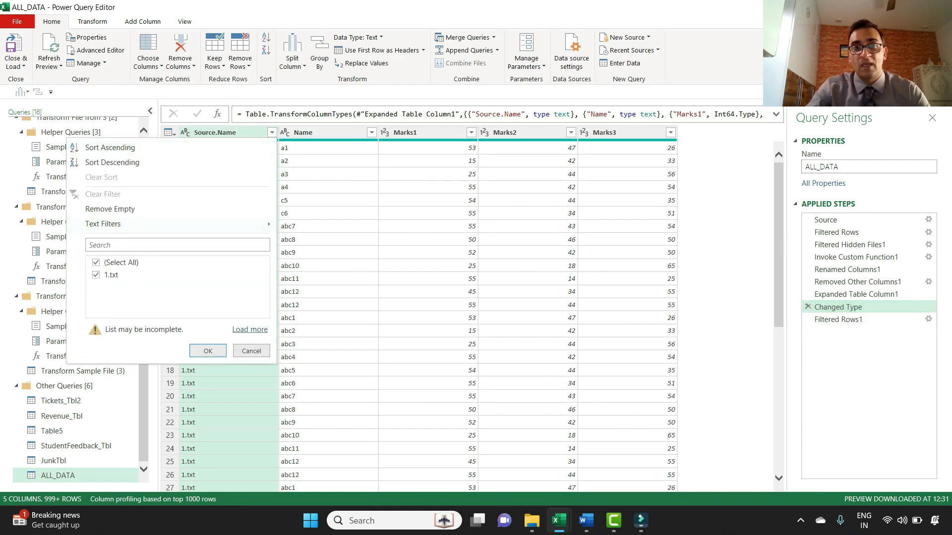
left_click(250, 330)
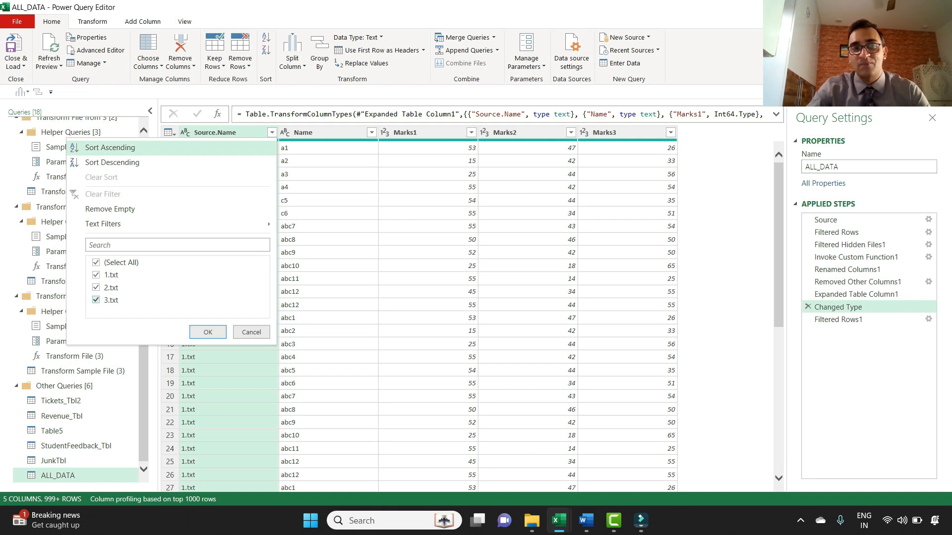
left_click(251, 333)
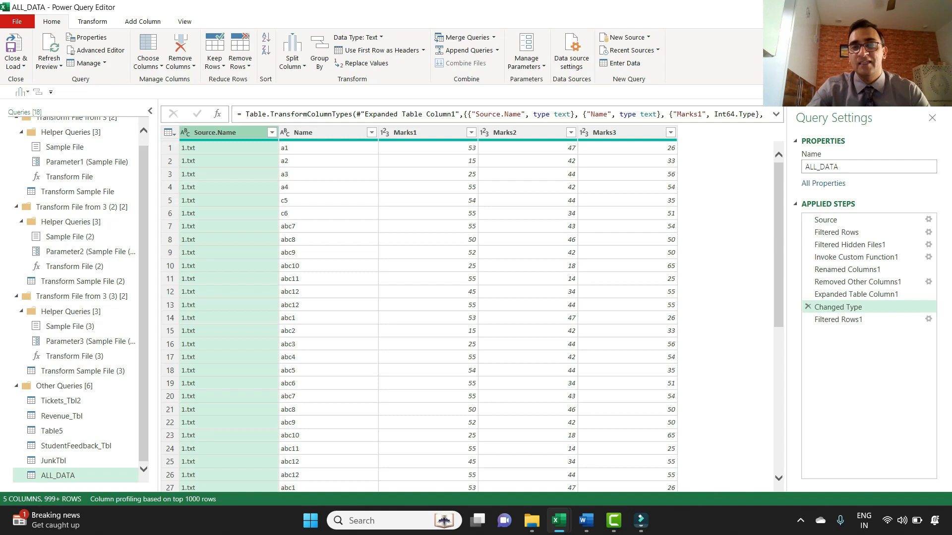
left_click(838, 320)
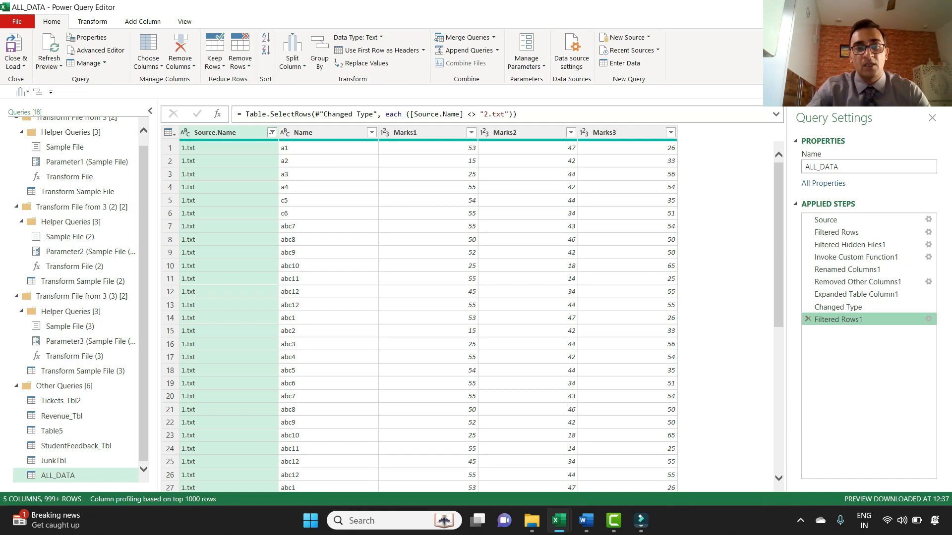
Duplicate the ALL_DATA query and remove the Filtered Rows1 step from the copy
right_click(77, 475)
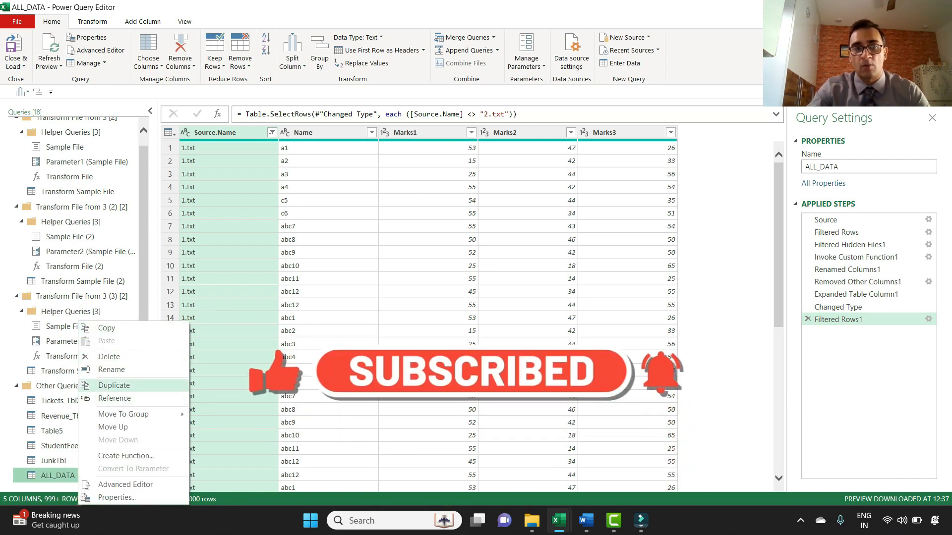
left_click(114, 385)
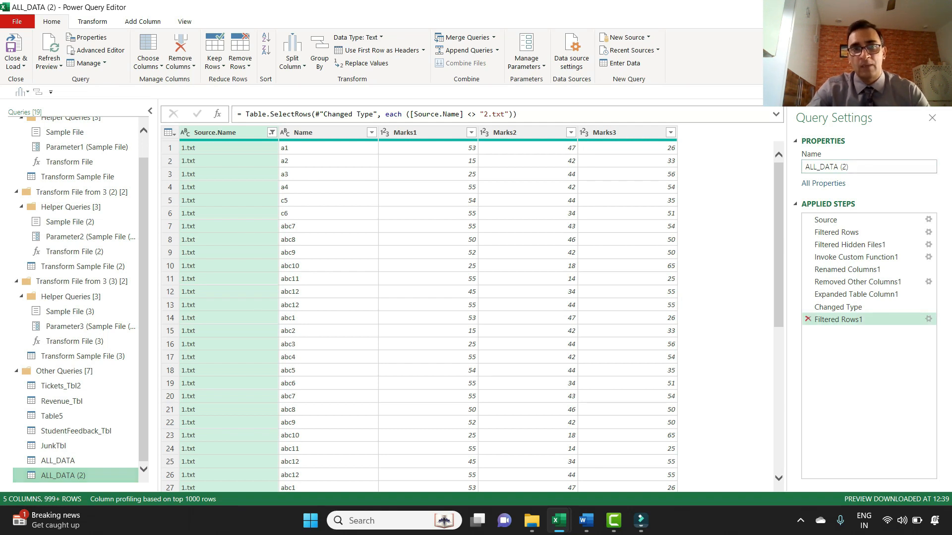
left_click(808, 319)
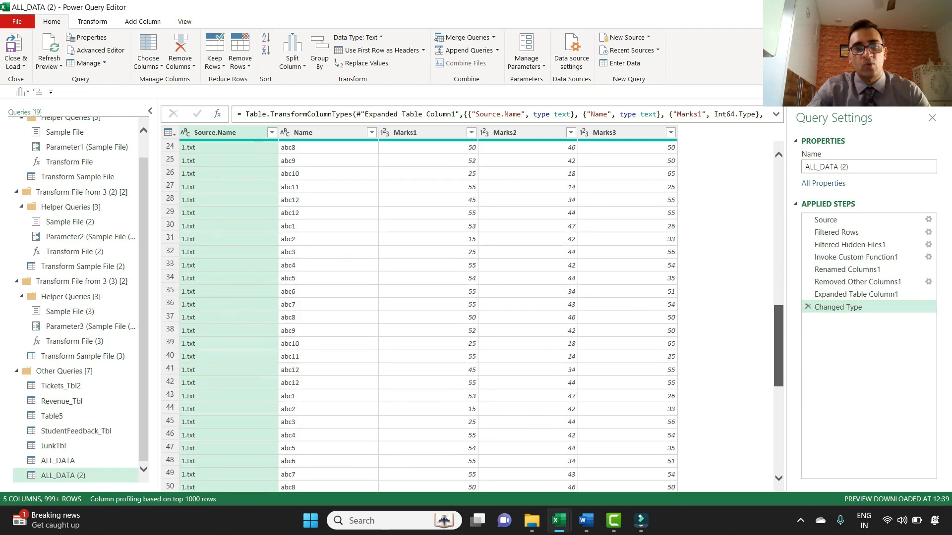
Check the copy's full list of Source.Name filter values without filtering, and review its Filtered Hidden Files1 step before returning to Changed Type
left_click(271, 132)
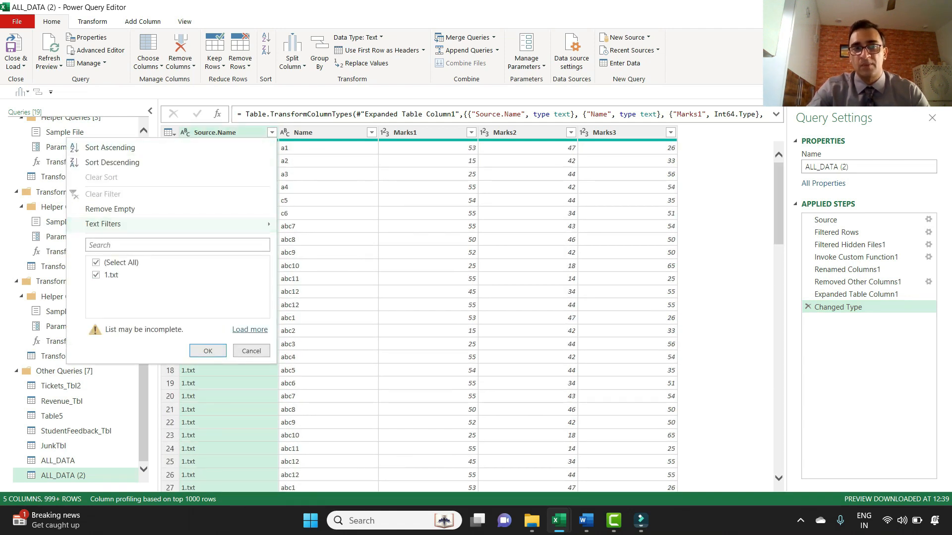
left_click(250, 329)
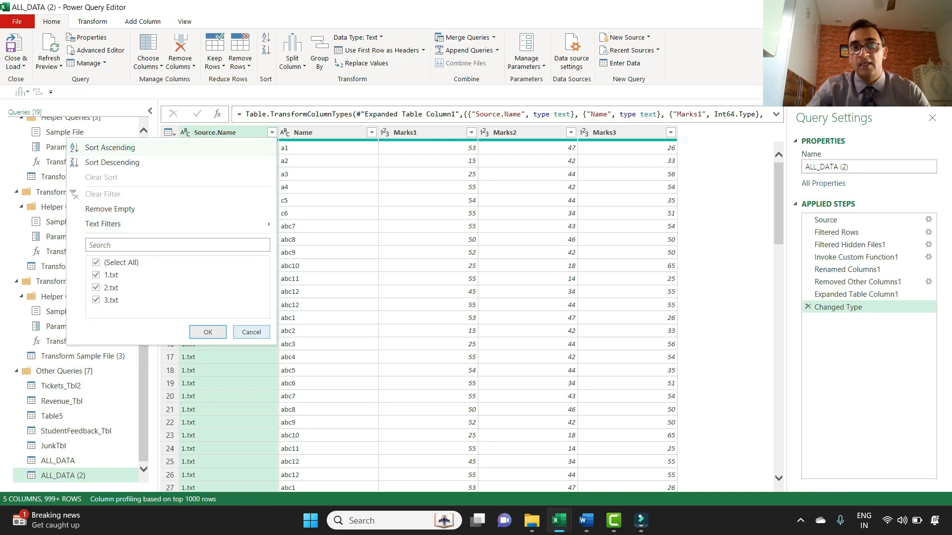
key("Escape")
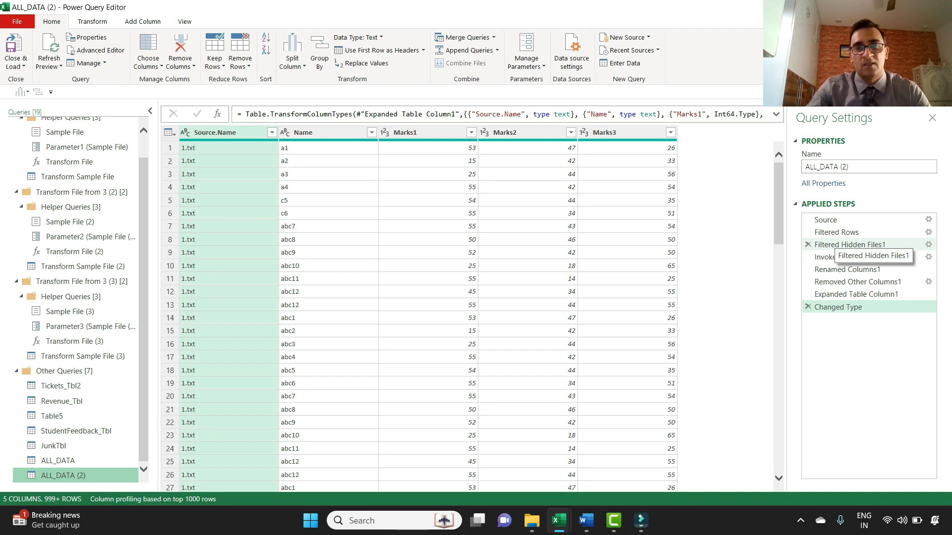
left_click(836, 243)
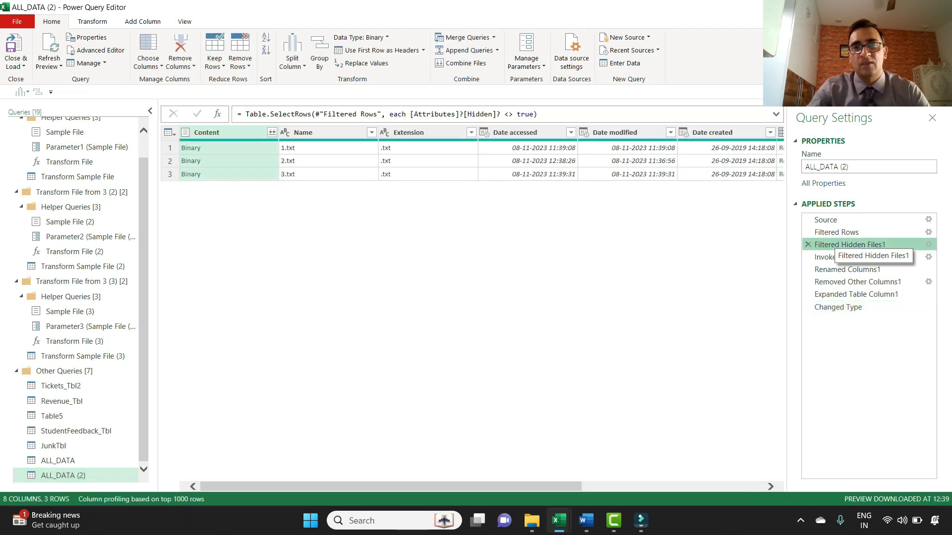
left_click(838, 308)
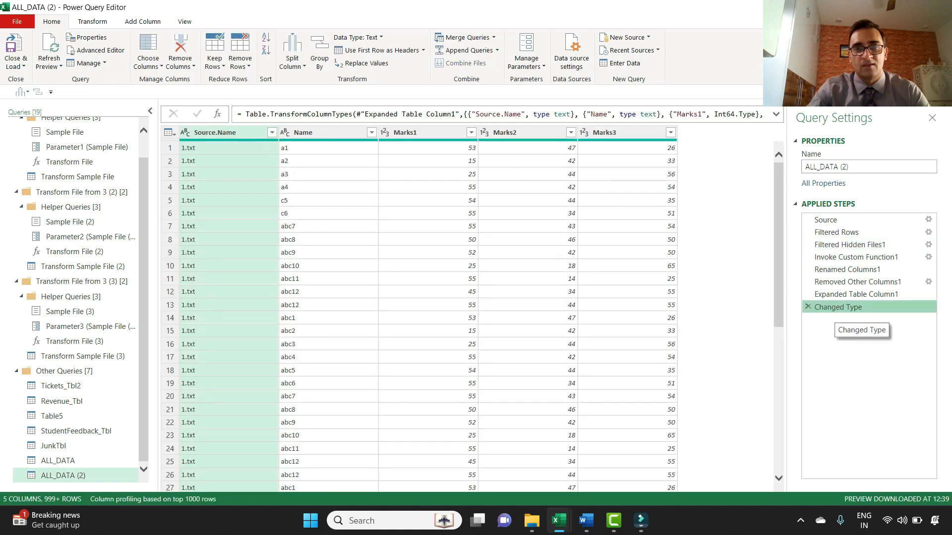